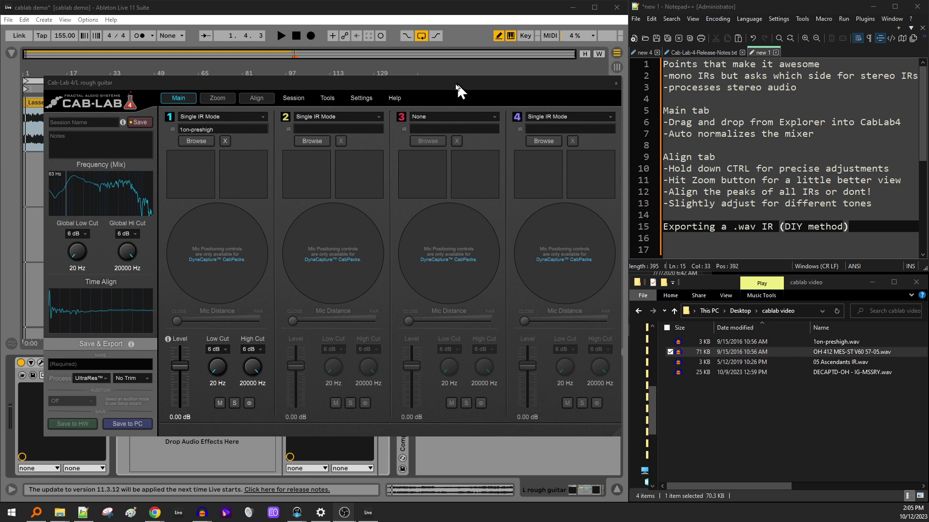
Load 05 Ascendants IR.wav from Explorer into Cab-Lab 4 slot 2
click(441, 86)
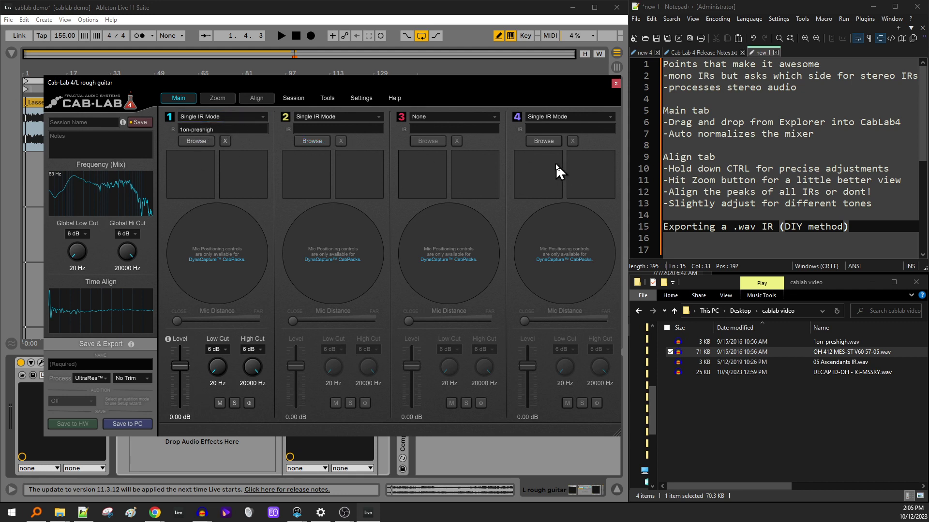
click(745, 363)
drag(739, 360, 311, 179)
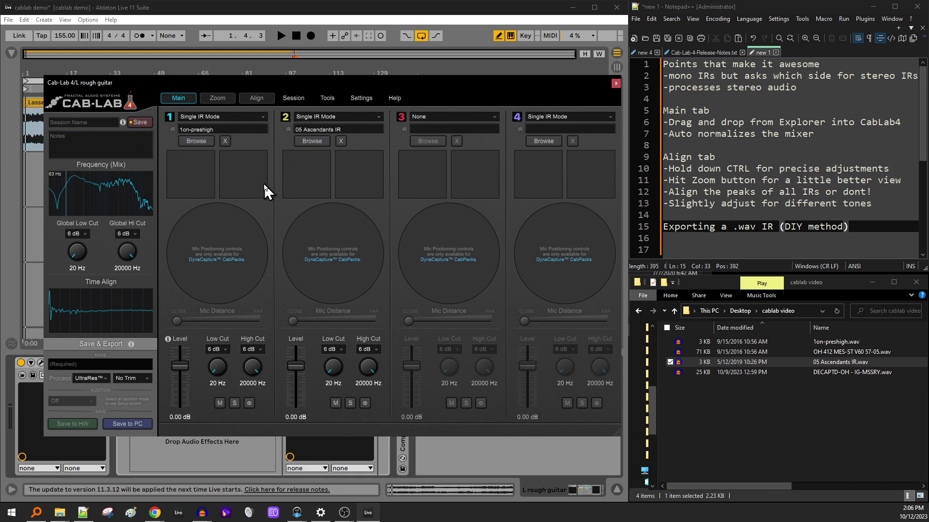
Audition the blend, lower slot 2's level to -1.34 dB and solo it
key(space)
key(space)
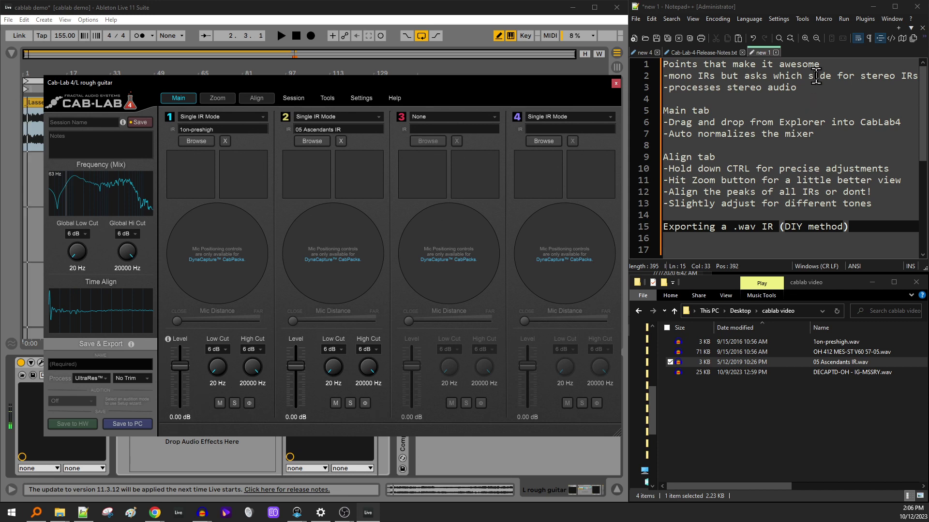
key(space)
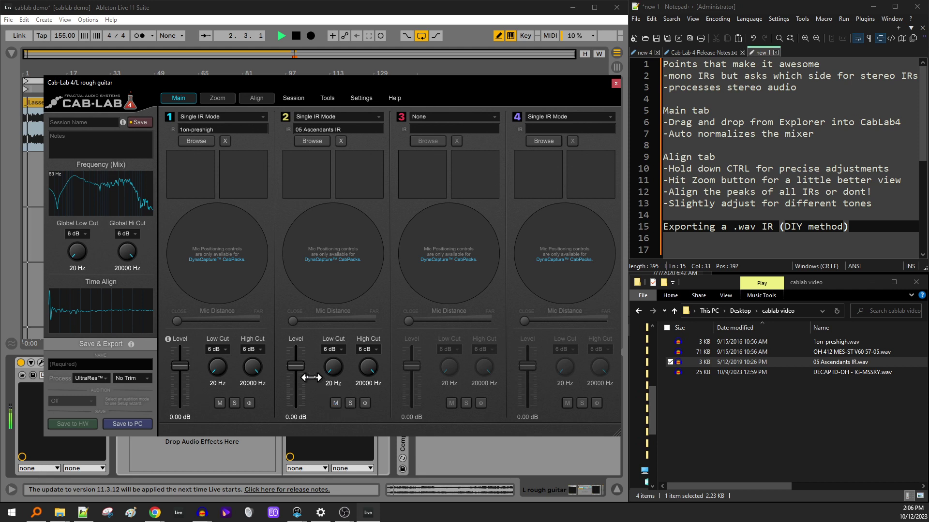
mouse_move(296, 366)
mouse_down()
mouse_move(296, 349)
mouse_move(297, 368)
mouse_up()
click(350, 403)
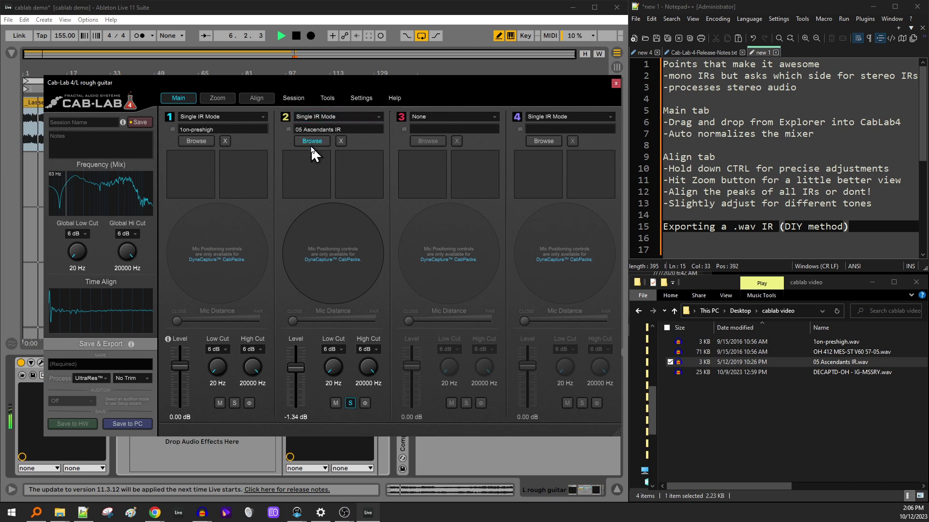
Move the solo to slot 1, unsolo it, and pull slot 1's level down
click(350, 403)
click(234, 402)
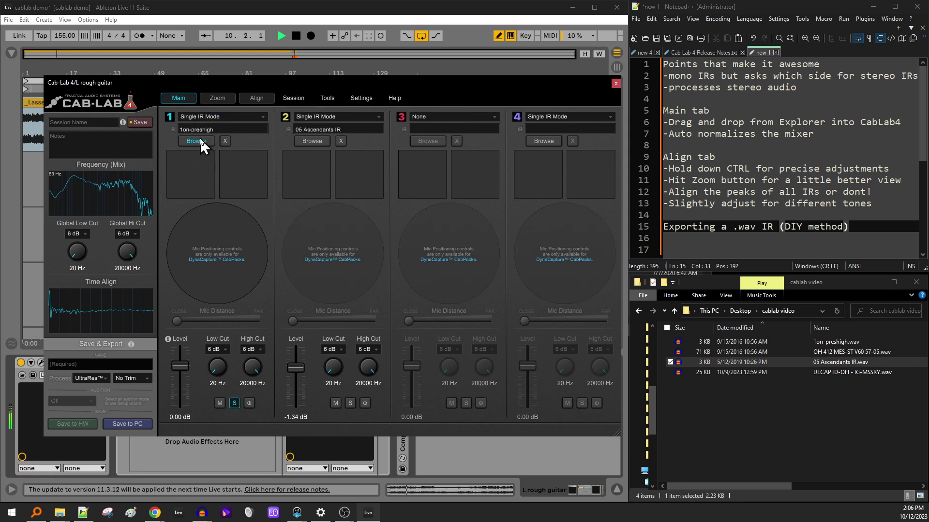
click(234, 403)
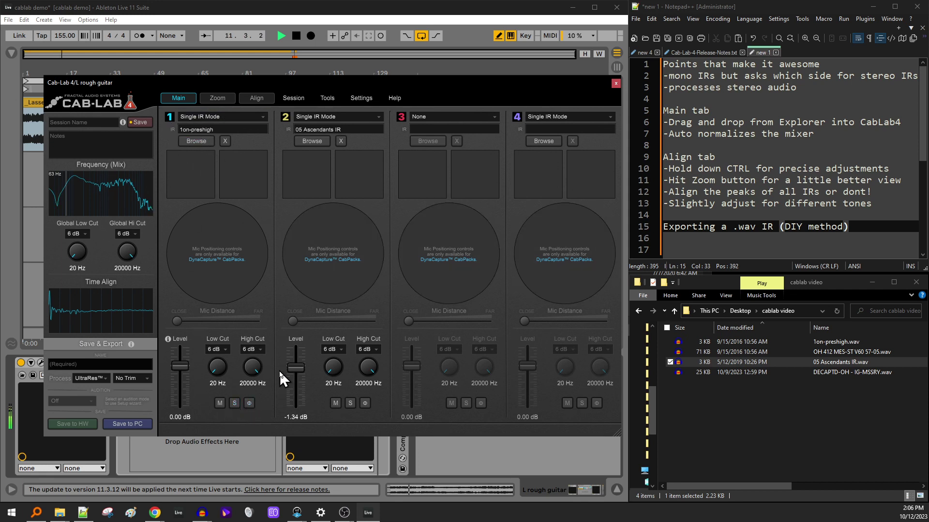
mouse_move(176, 369)
mouse_down()
mouse_move(177, 403)
mouse_move(177, 344)
mouse_move(177, 380)
mouse_up()
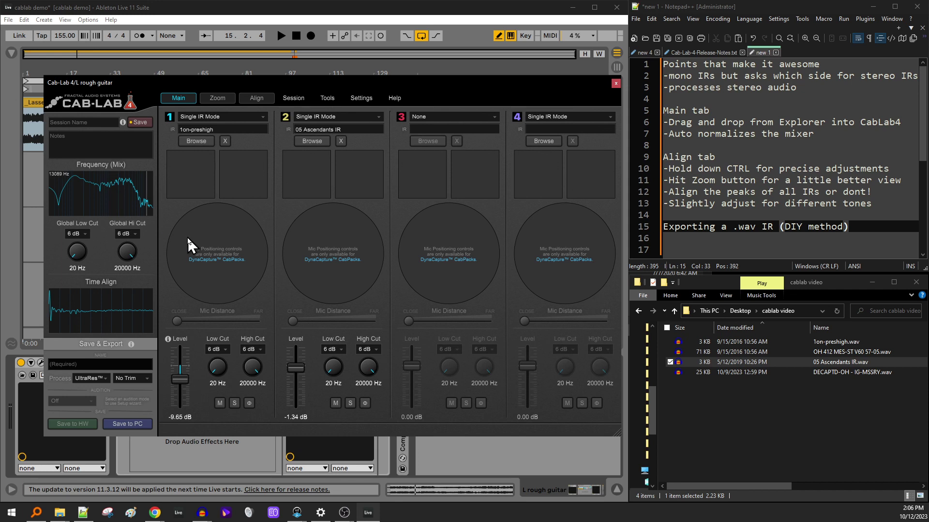
Reset both slot 1 and slot 2 Level faders to 0.00 dB with the blend playing
key(space)
drag(181, 380, 181, 383)
double_click(182, 382)
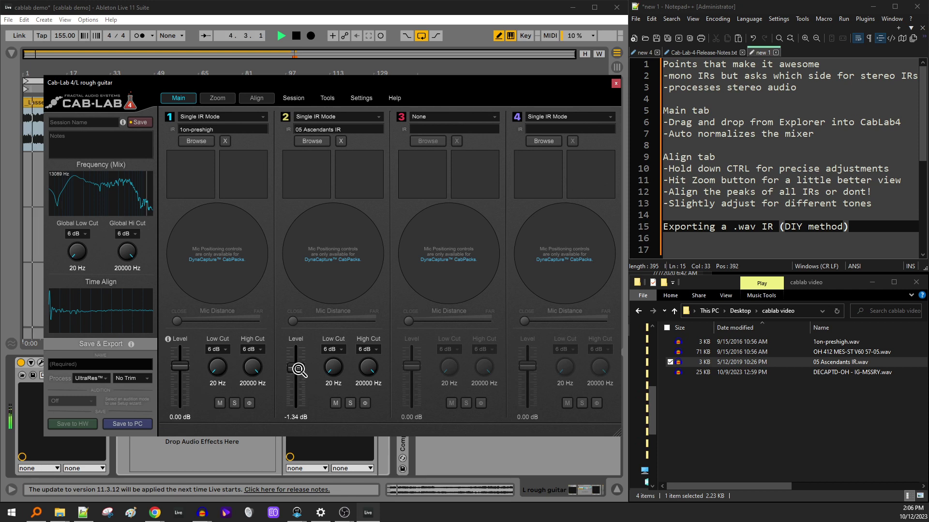
double_click(298, 369)
key(space)
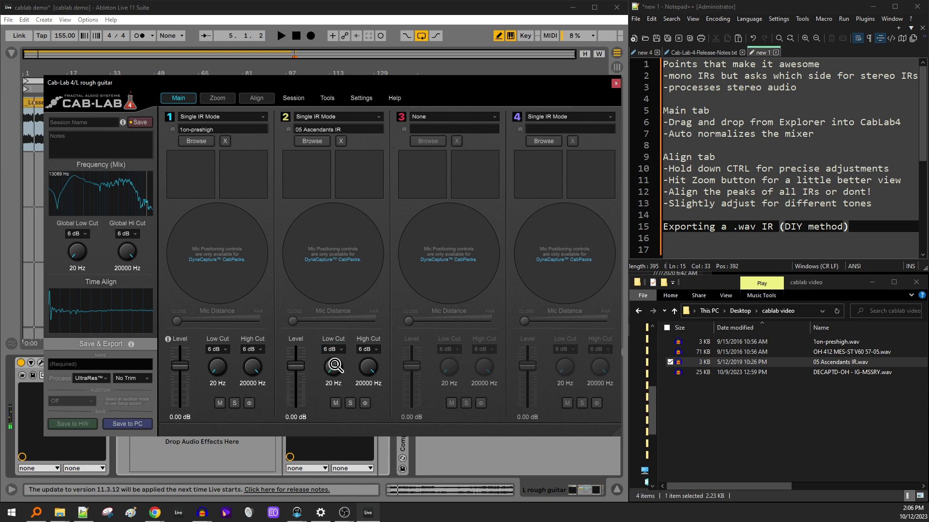
key(space)
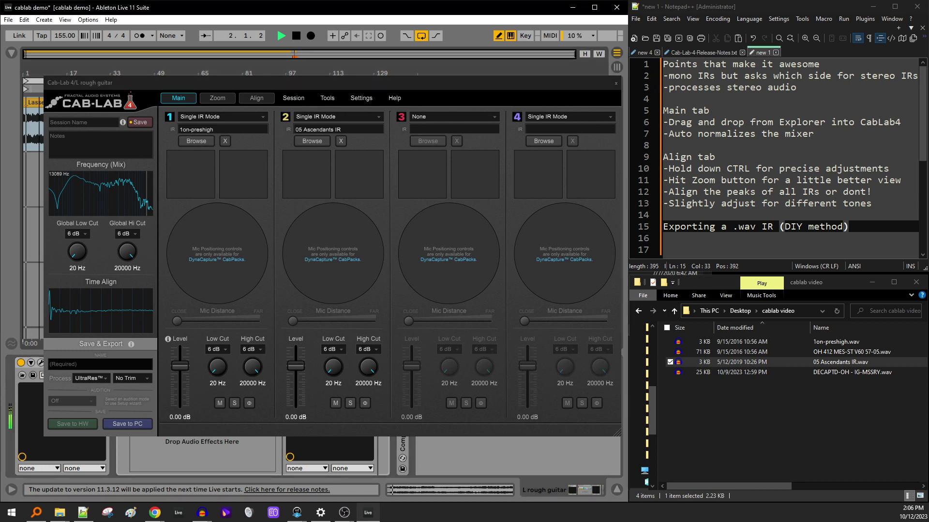
Sweep slot 2's low cut through 133 Hz, 200 Hz and 29 Hz, returning to 20 Hz
drag(387, 94, 393, 153)
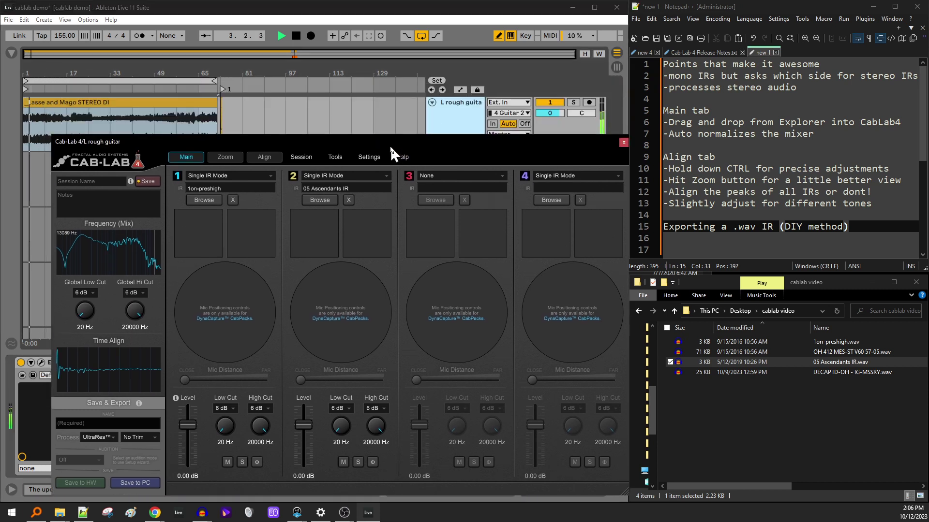
click(56, 85)
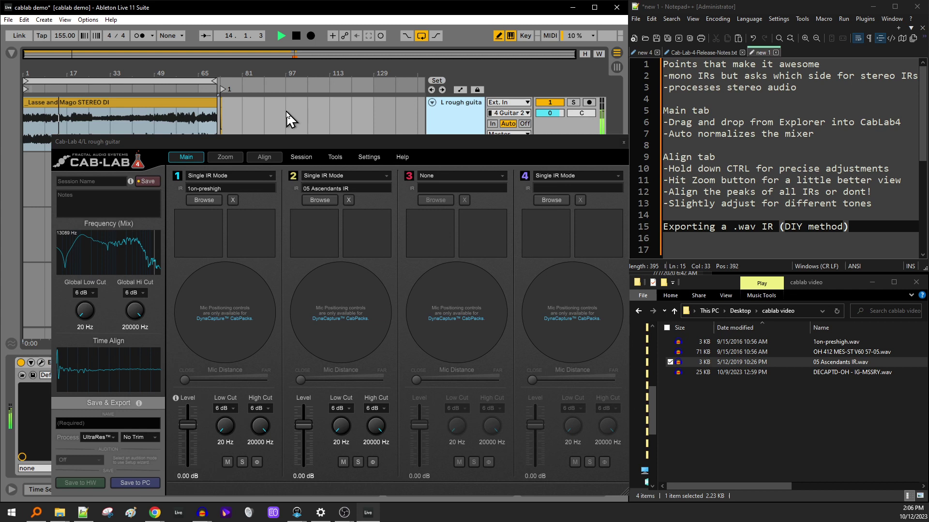
drag(450, 142, 435, 93)
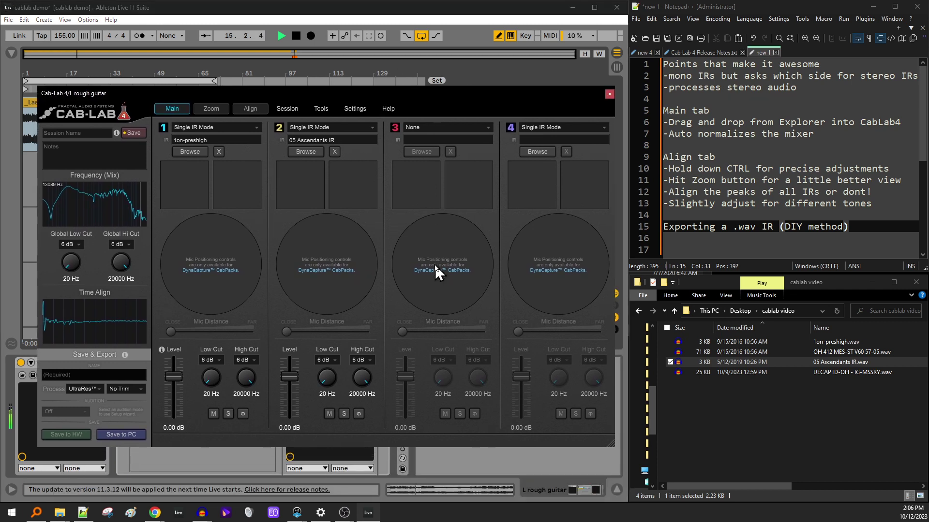
drag(325, 380, 304, 201)
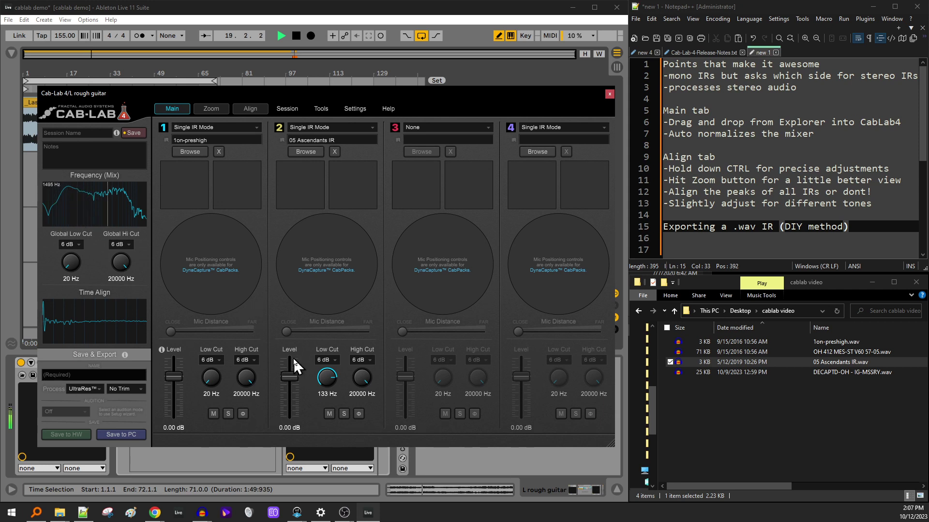
drag(326, 384, 326, 379)
drag(327, 377, 332, 462)
drag(324, 401, 327, 392)
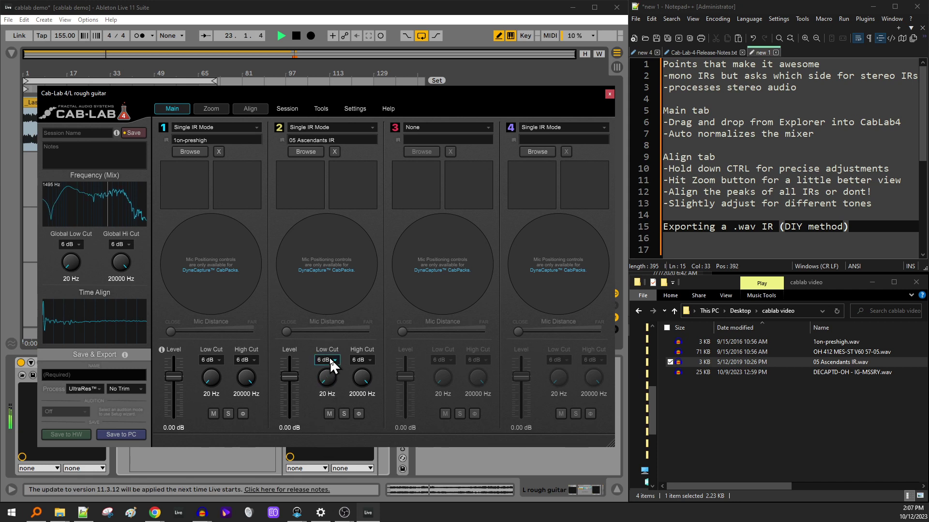
Set slot 2's low-cut slope to 24 dB and stop playback
click(330, 361)
click(337, 397)
mouse_move(325, 380)
mouse_down()
mouse_move(326, 211)
mouse_move(336, 169)
mouse_move(328, 385)
mouse_up()
key(space)
drag(184, 97, 181, 129)
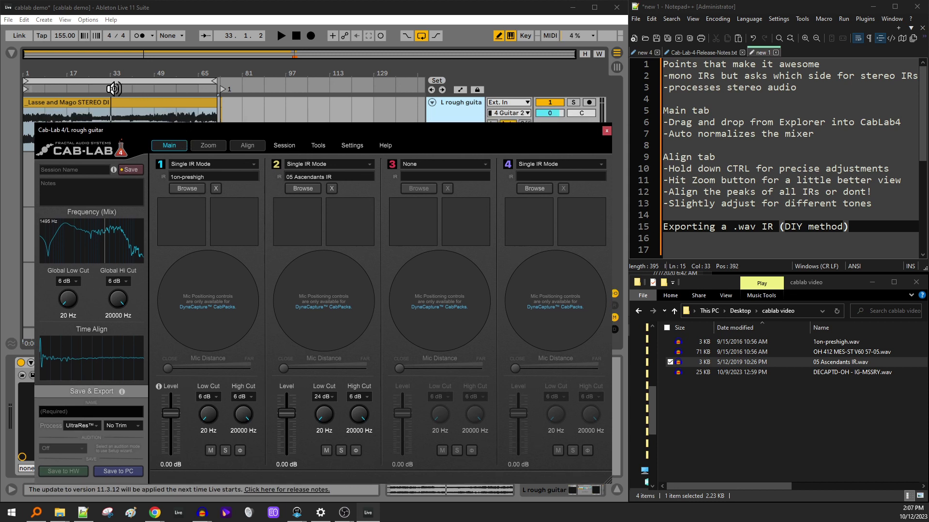
Load OH 412 MES-ST V60 57-05.wav into Cab-Lab slot 3, playing it briefly
click(824, 353)
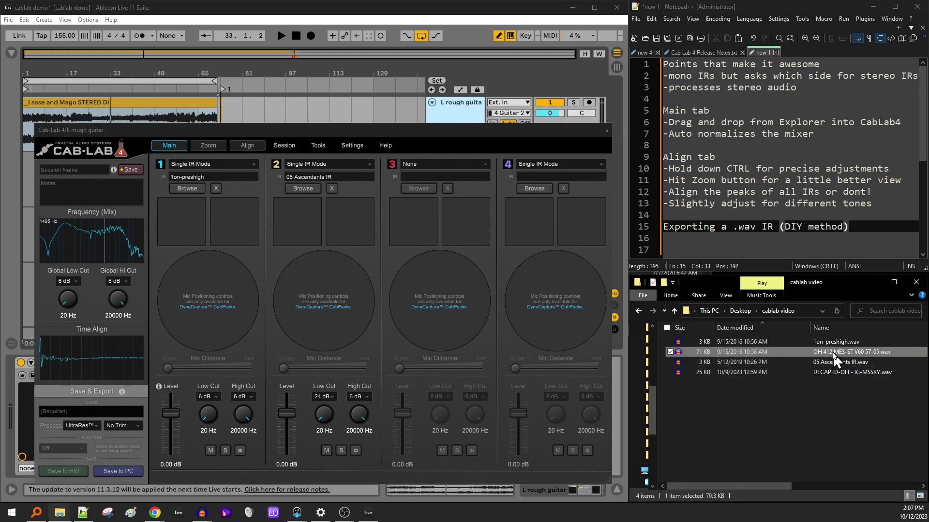
click(111, 88)
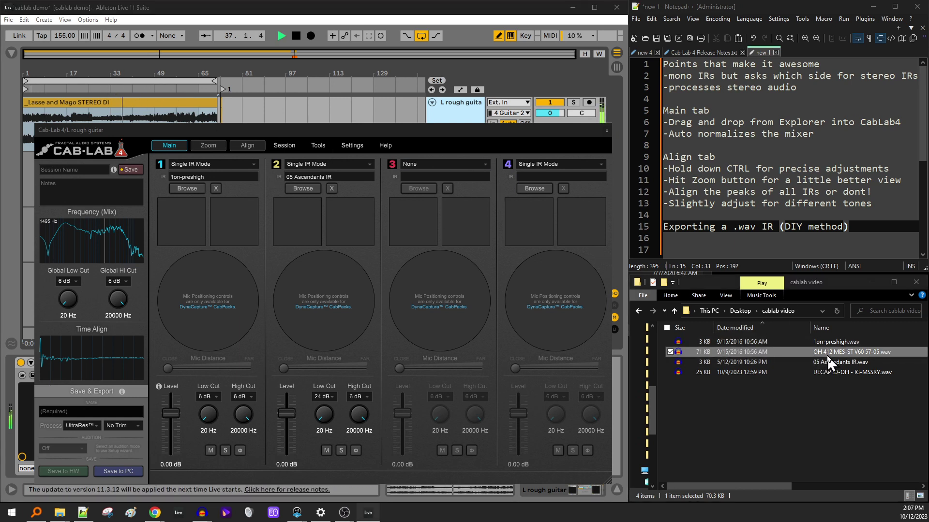
drag(828, 352, 434, 303)
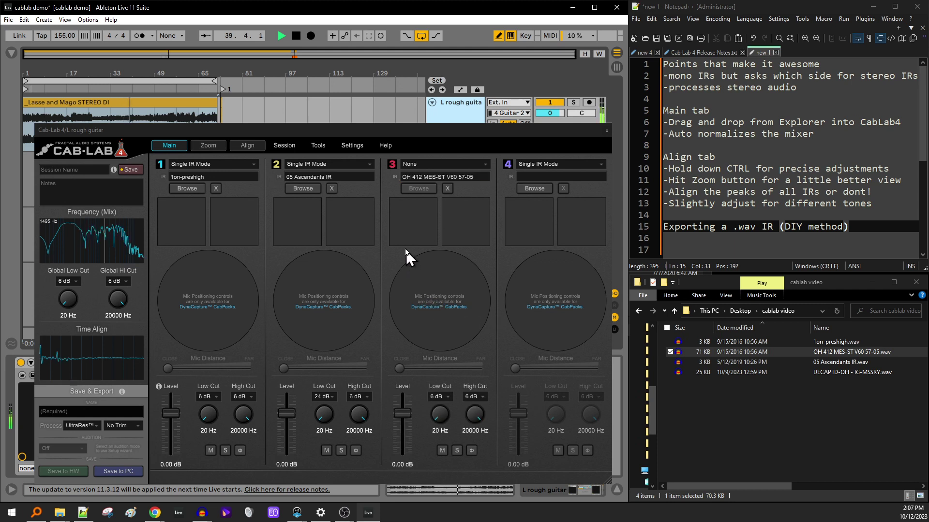
key(space)
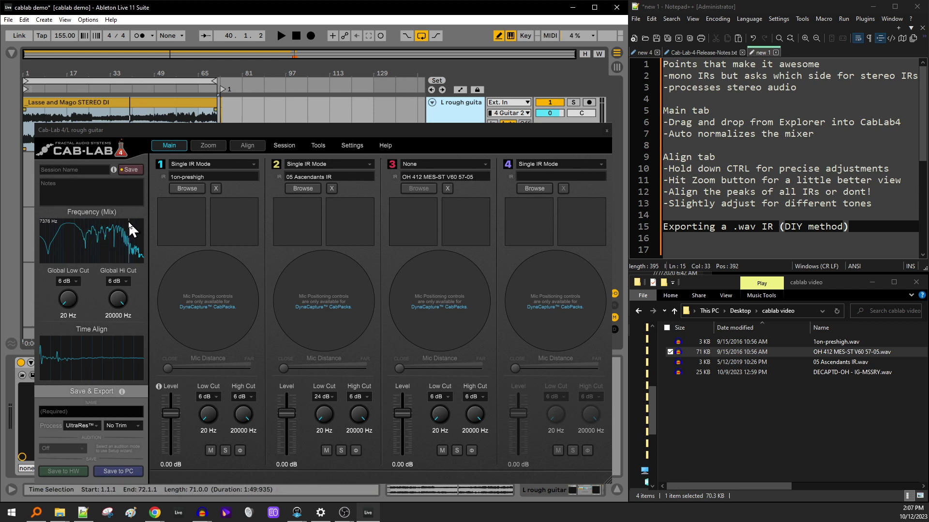
In the time alignment view, try shifting slot 3's IR, then reset it to 0.00 ms
key(space)
click(245, 143)
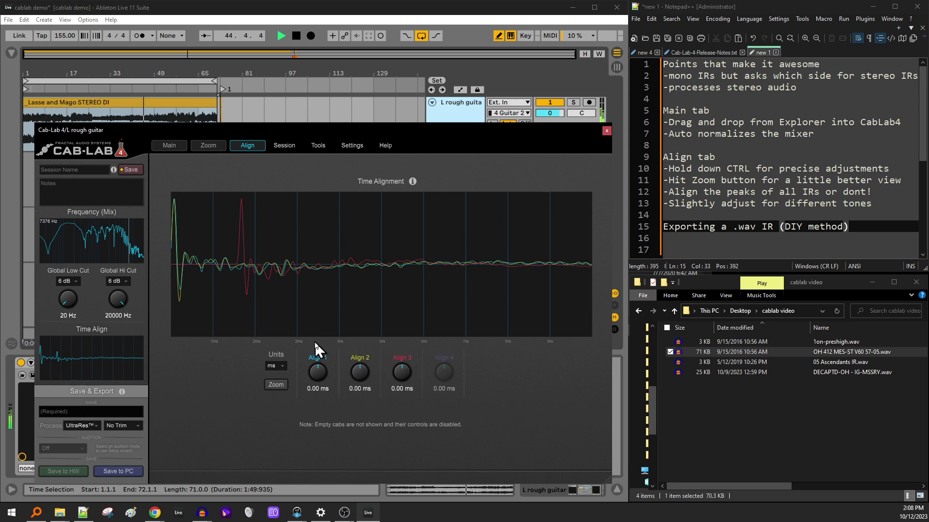
drag(402, 373, 402, 385)
scroll(401, 373, down, 3)
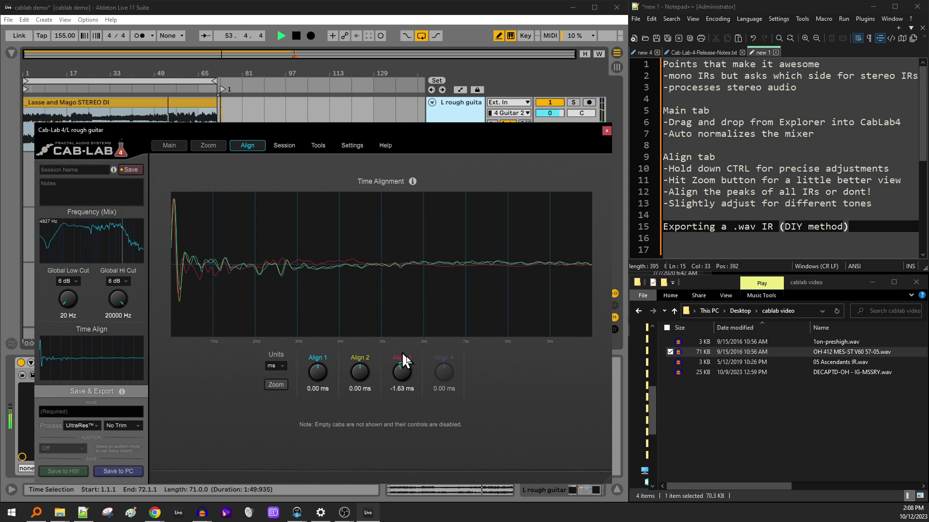
double_click(399, 369)
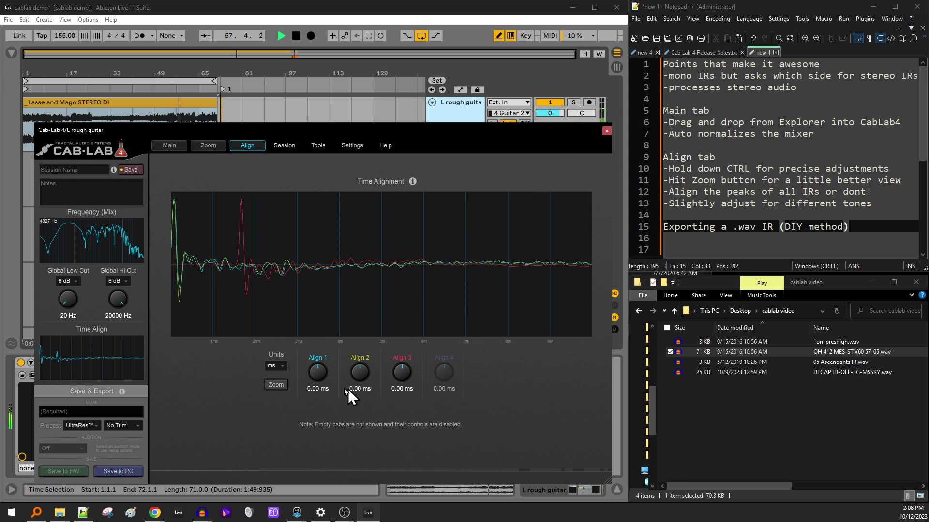
Set Align 1 to 1.59 ms and Align 2 to 1.61 ms so the peaks overlap
drag(316, 375, 358, 356)
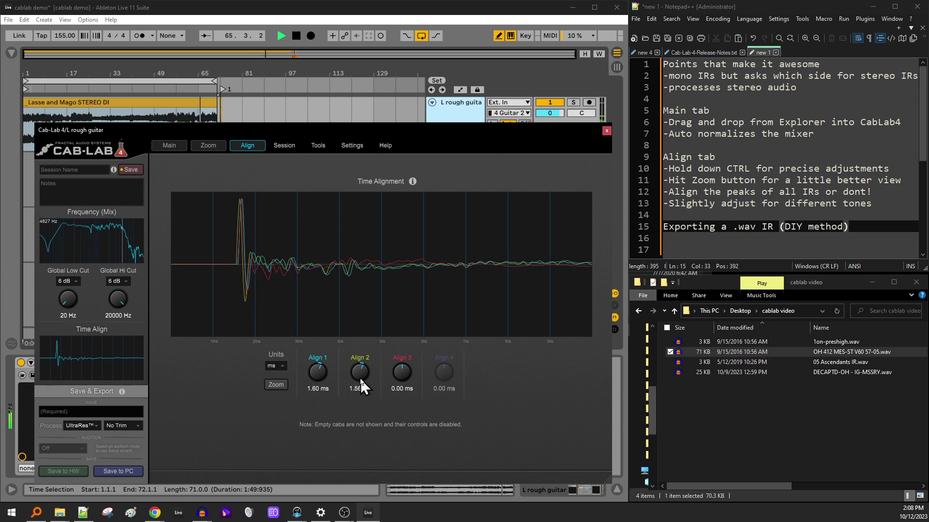
drag(359, 371, 317, 373)
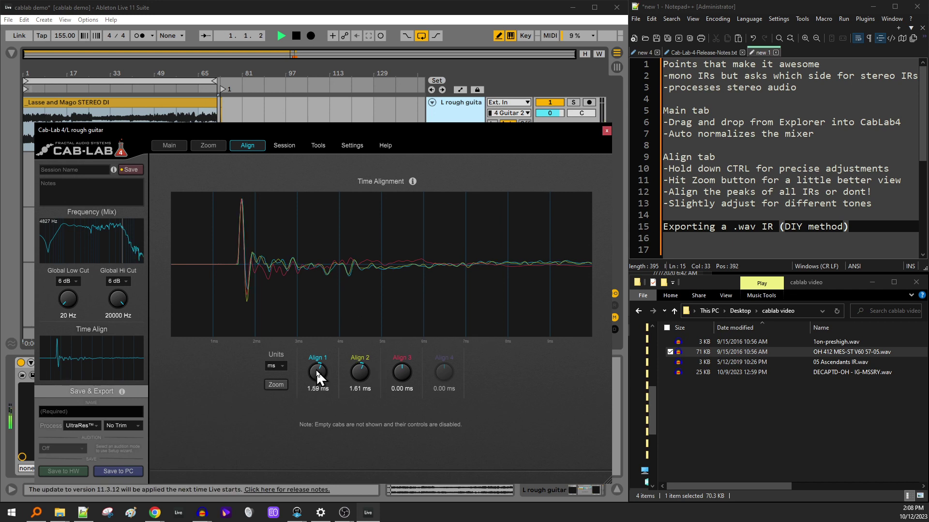
key(space)
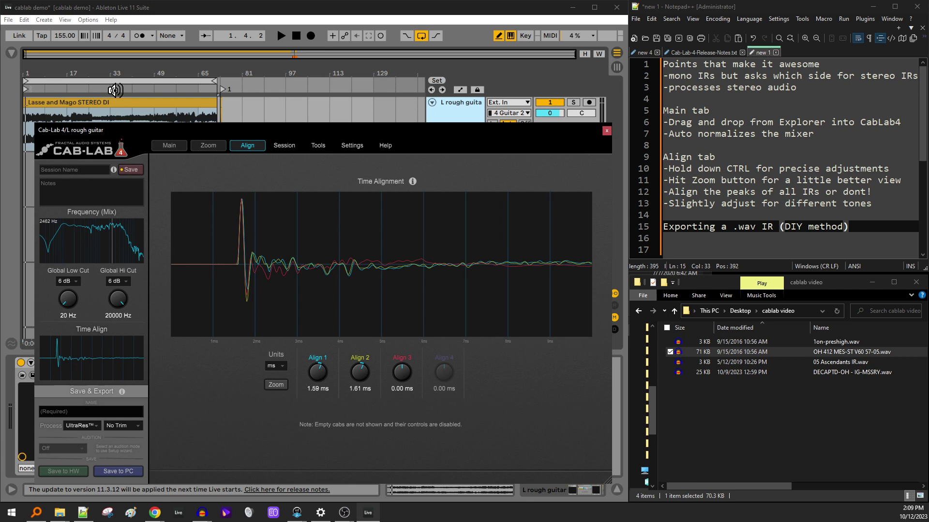
Fine-tune Align 1 and Align 2 to 1.58 ms during playback, then return to the Main view
click(94, 86)
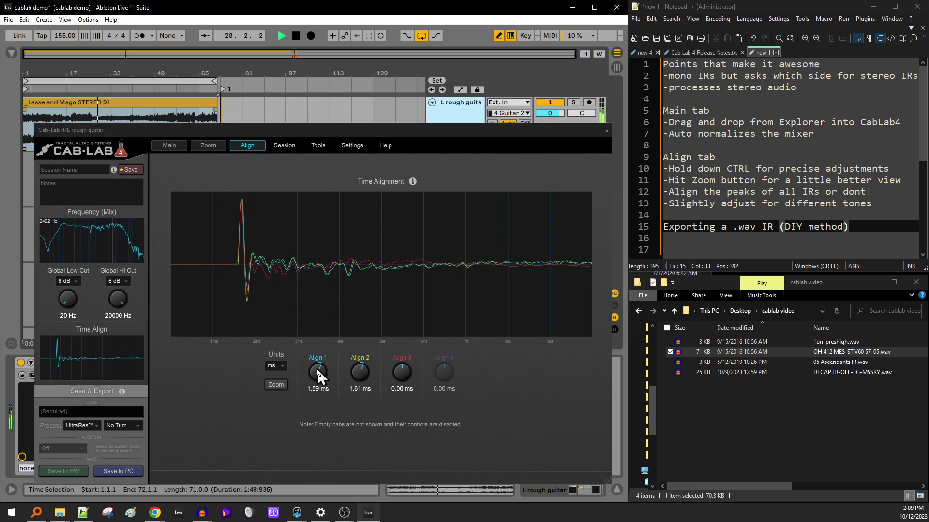
click(317, 375)
mouse_move(318, 370)
mouse_down()
mouse_move(318, 362)
mouse_move(317, 372)
mouse_up()
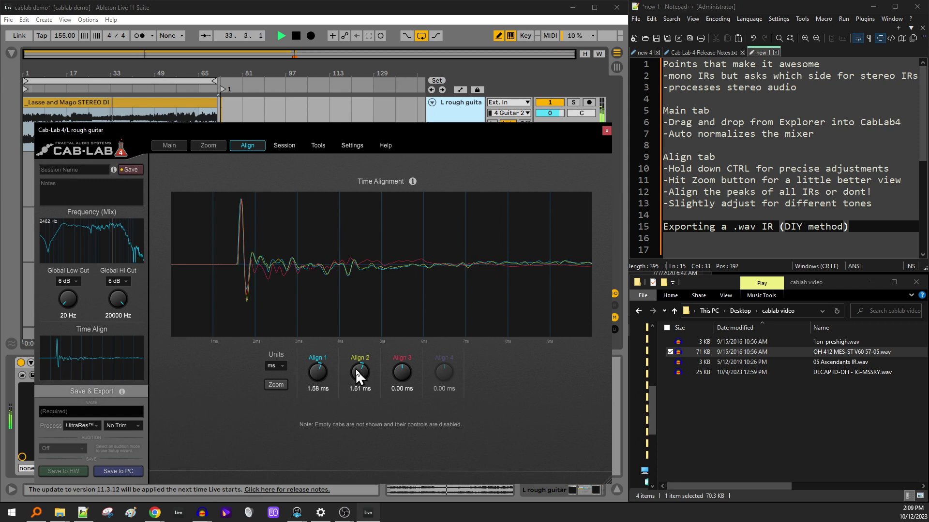
drag(361, 370, 400, 374)
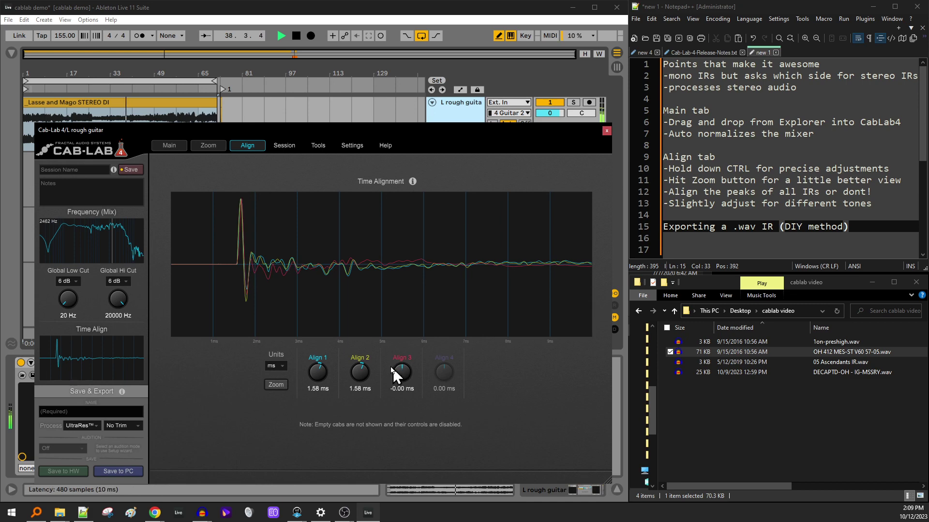
click(168, 146)
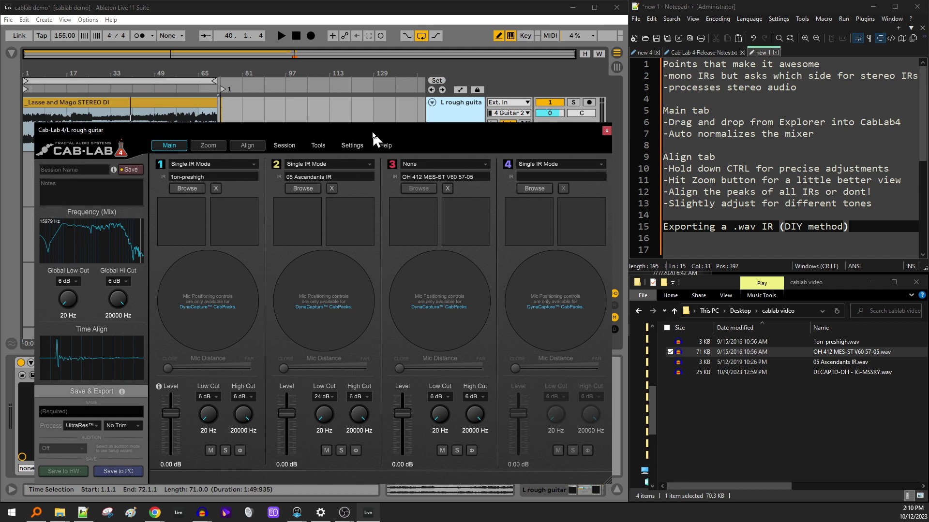
Move Cab-Lab aside and zoom into the 48khz single sample impulse clip at bar 73
drag(365, 129, 644, 108)
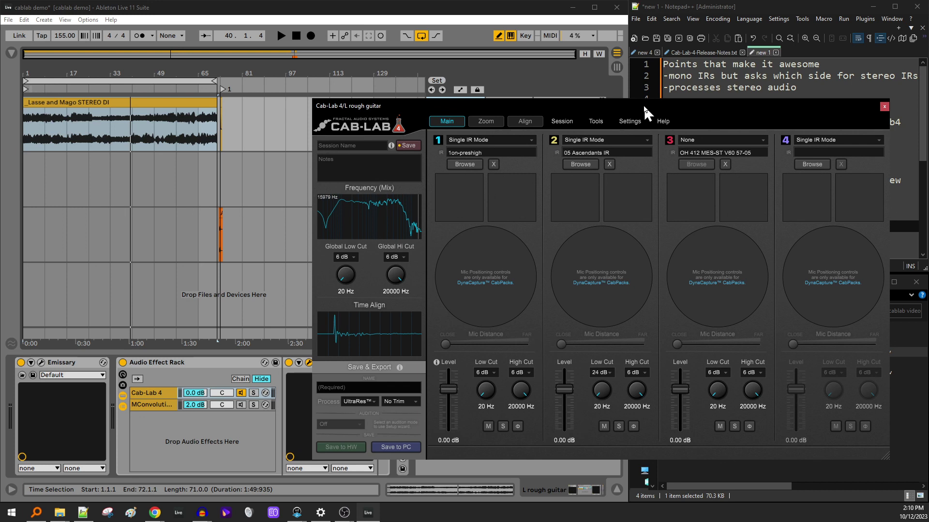
drag(213, 74, 189, 121)
click(167, 116)
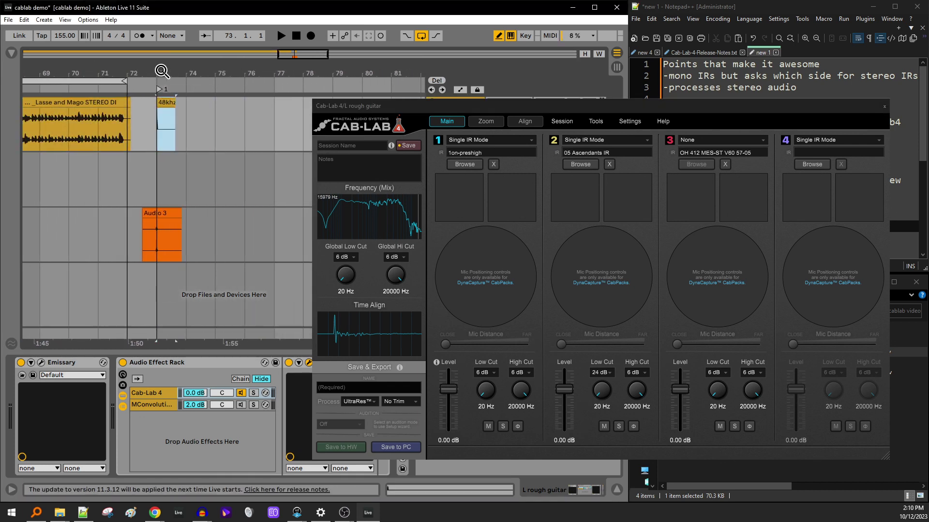
drag(162, 71, 266, 123)
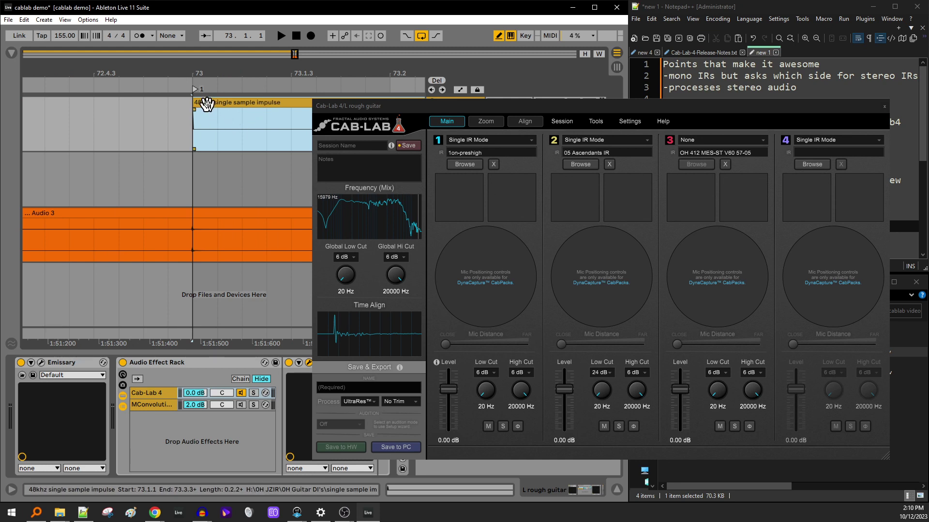
drag(193, 72, 218, 155)
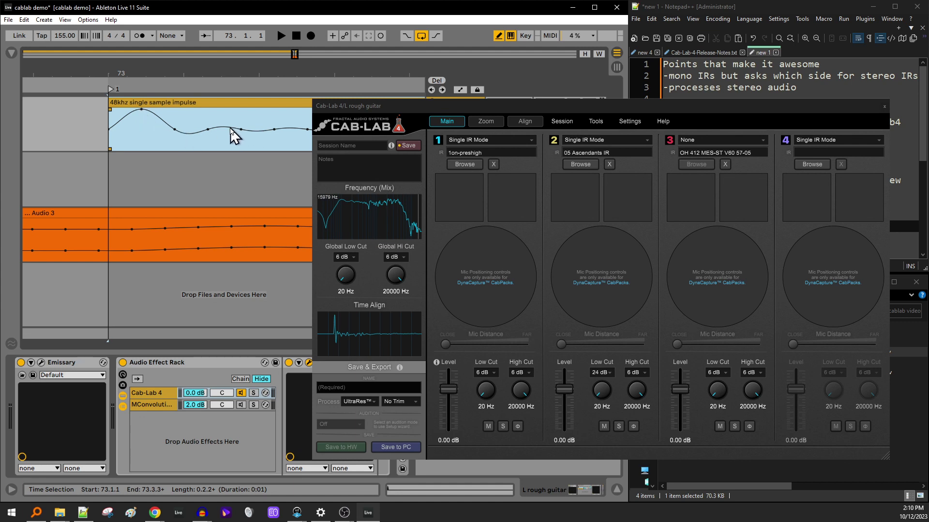
drag(208, 78, 208, 21)
Delete the old Audio 3 clip on track 3 and place the insert point at bar 73
click(163, 209)
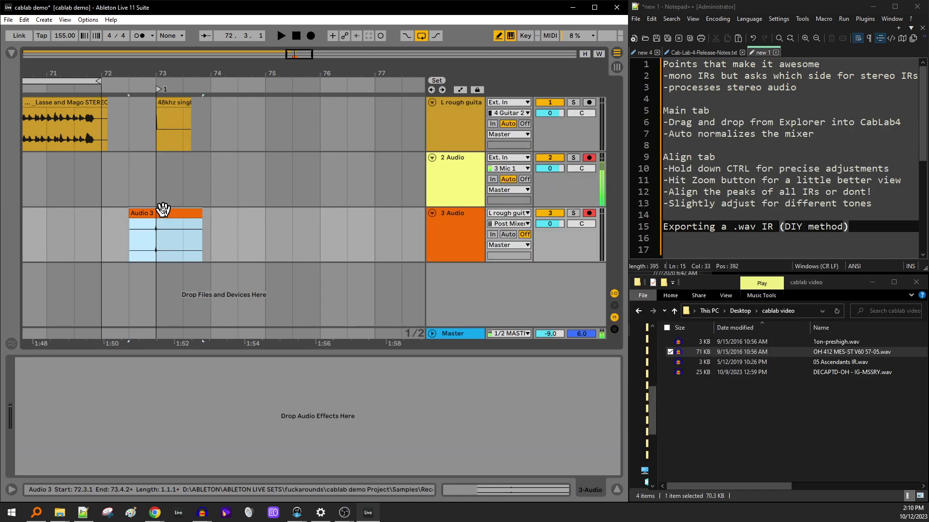
key(Delete)
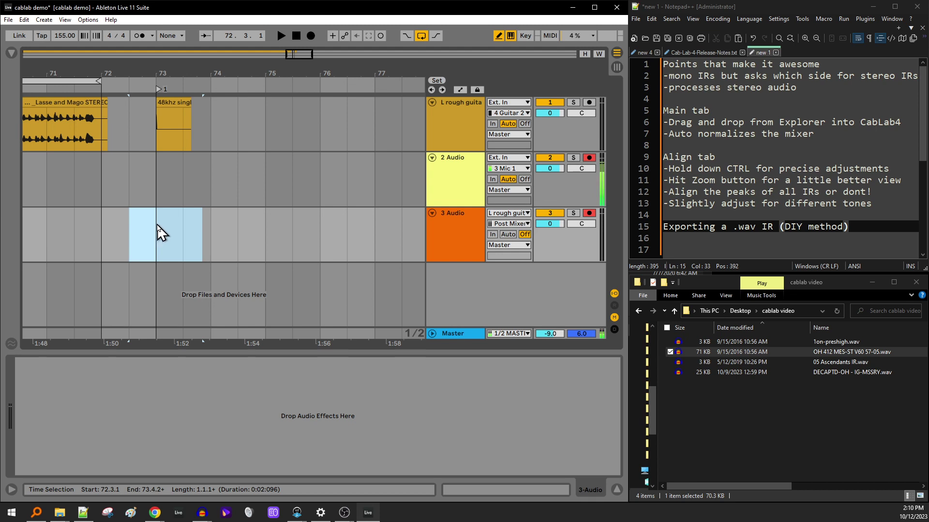
click(156, 228)
drag(155, 72, 449, 133)
Switch off Emissary, select the Cab-Lab 4 chain, and set the insert point before the impulse
click(453, 132)
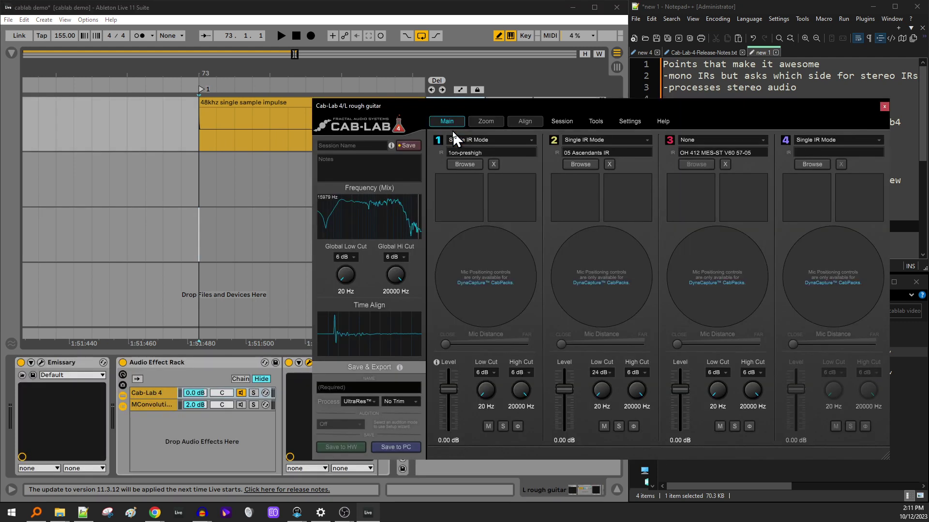
click(21, 363)
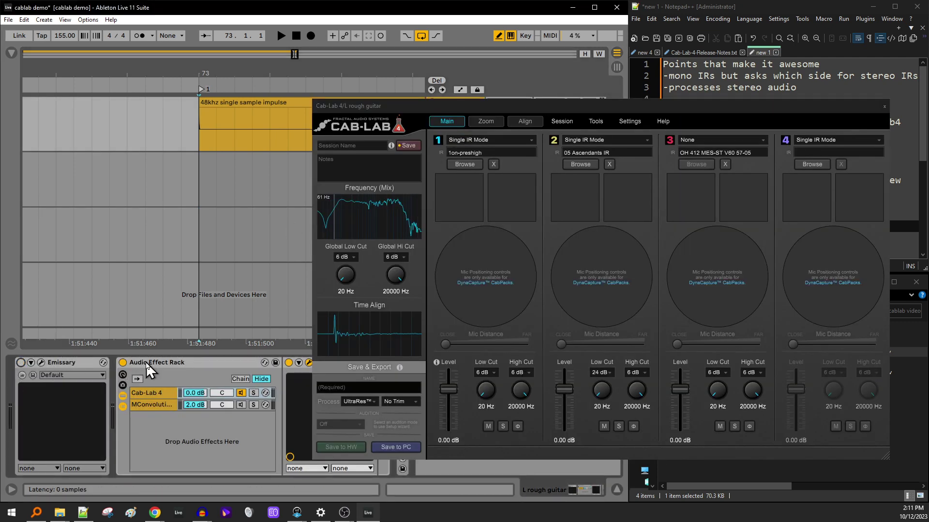
click(147, 362)
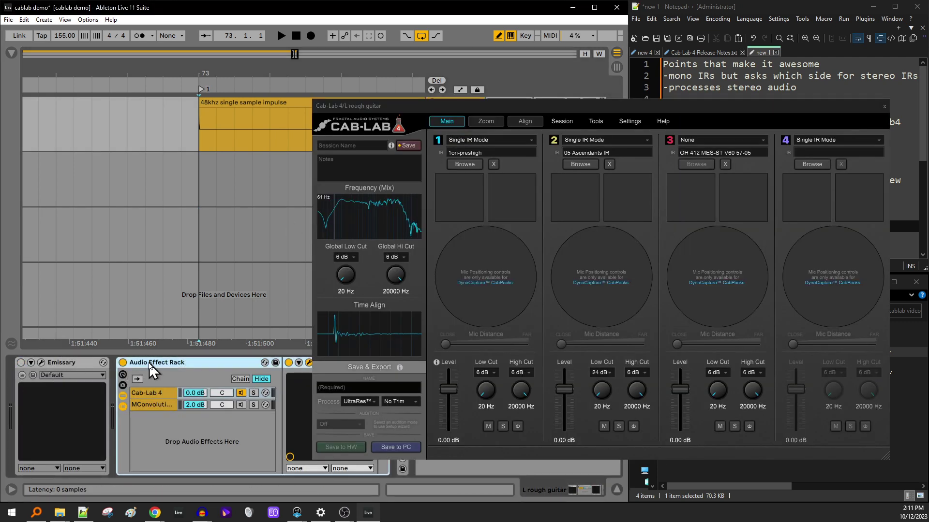
click(151, 393)
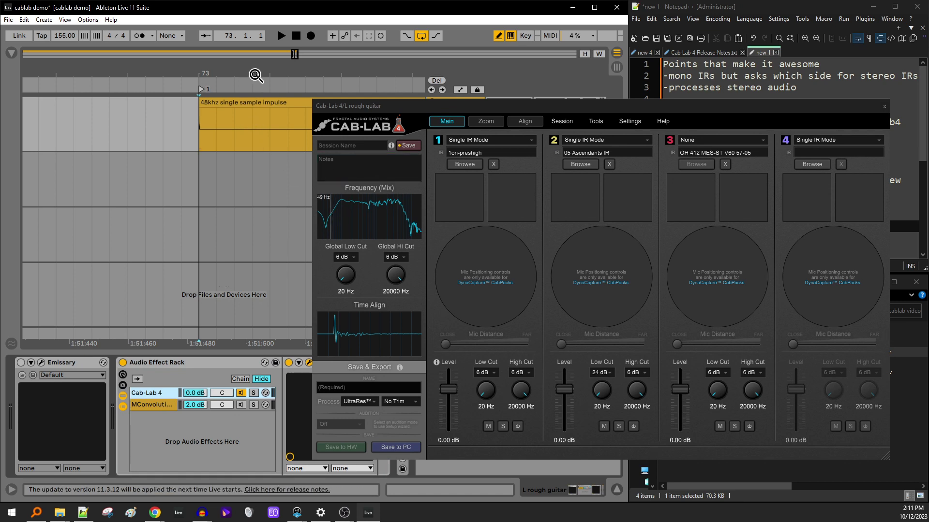
scroll(104, 123, right, 3)
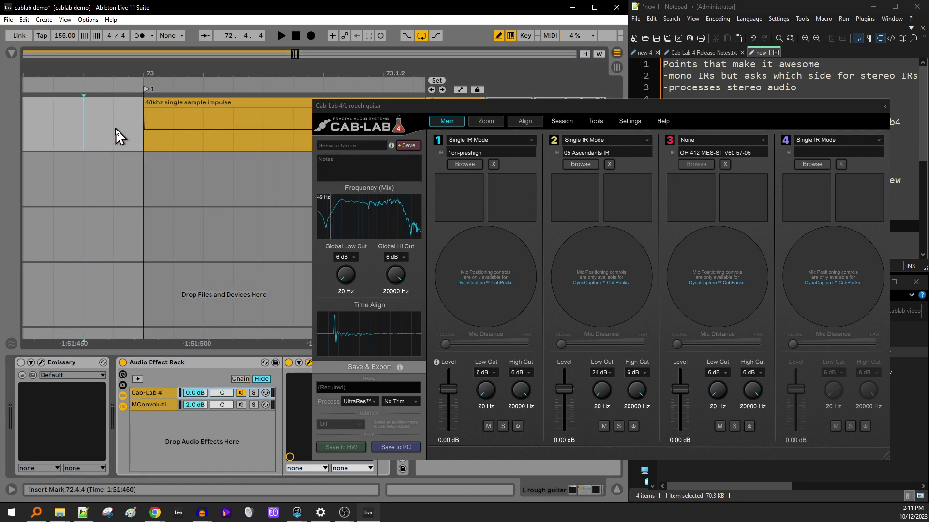
click(115, 128)
click(883, 107)
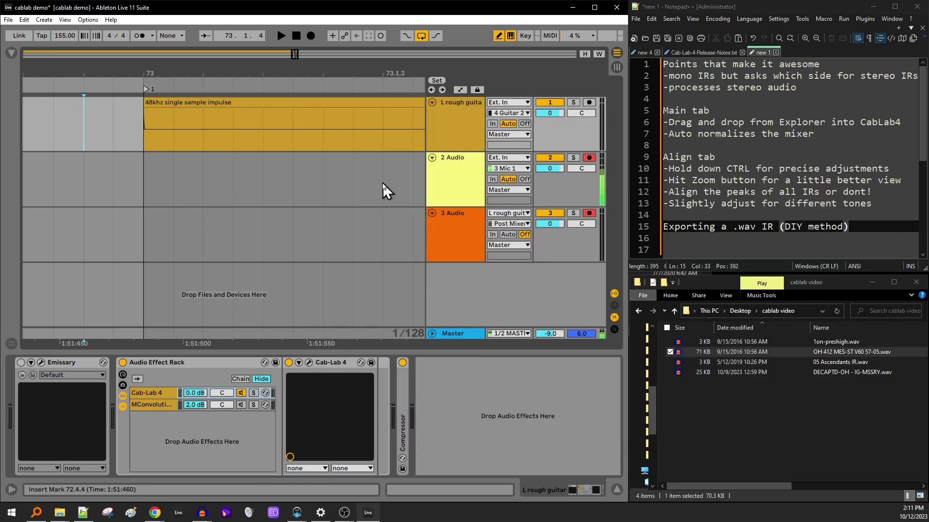
drag(199, 75, 129, 231)
Record a new take on track 3 at bar 73, delete track 2's extra take, and open Audio 4's details
click(251, 234)
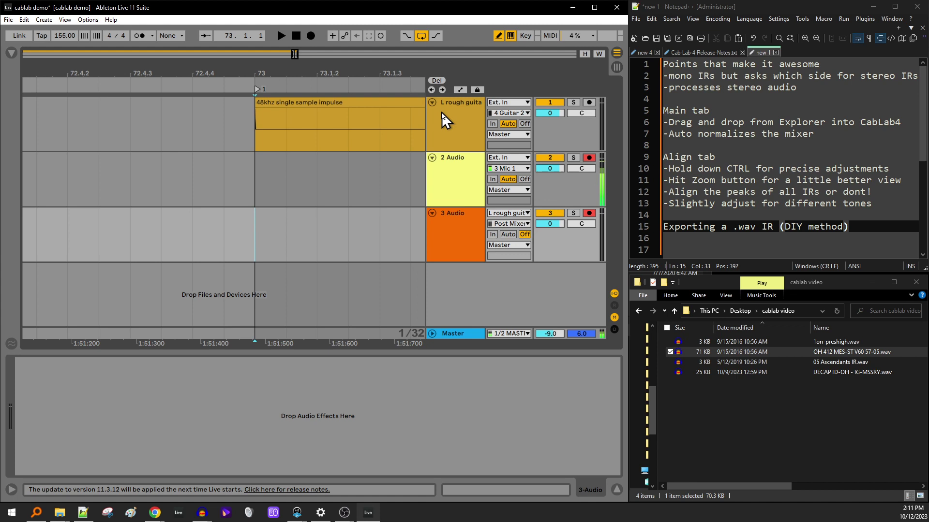
click(311, 36)
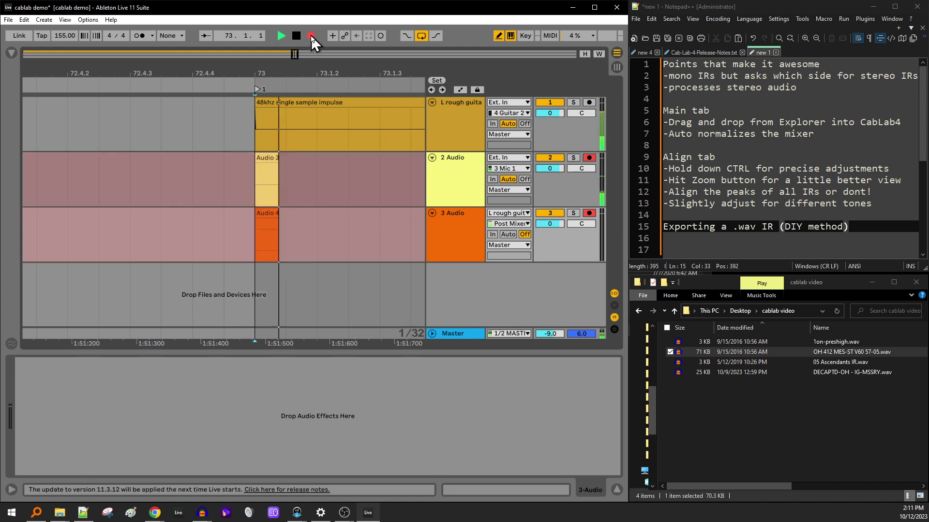
click(296, 36)
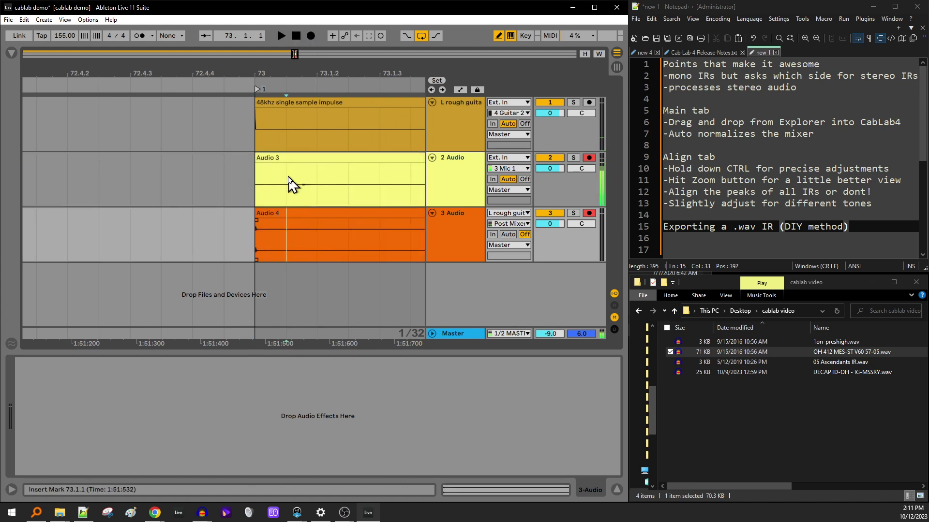
click(280, 156)
key(Delete)
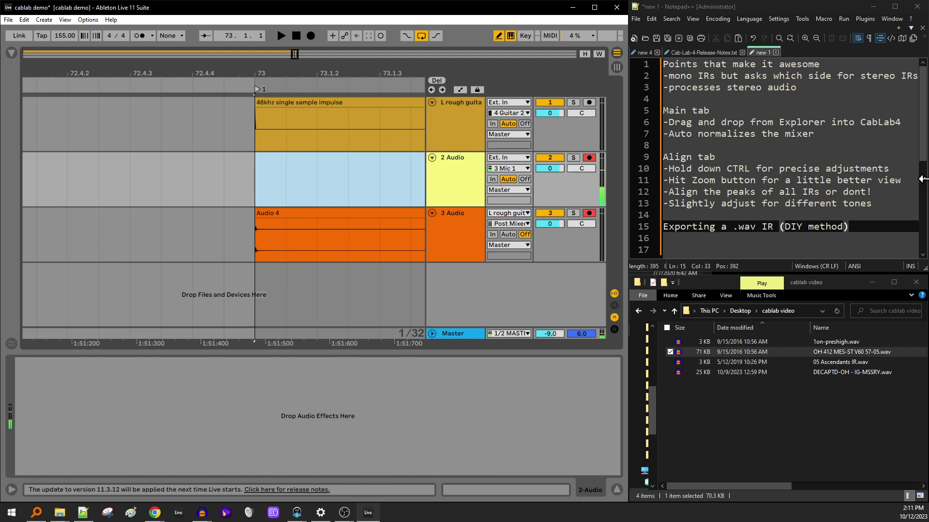
click(312, 212)
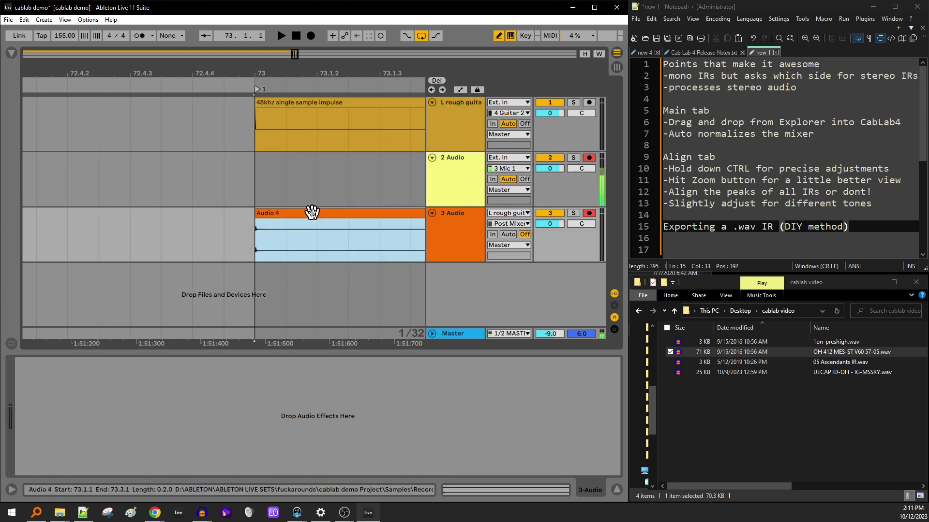
double_click(312, 212)
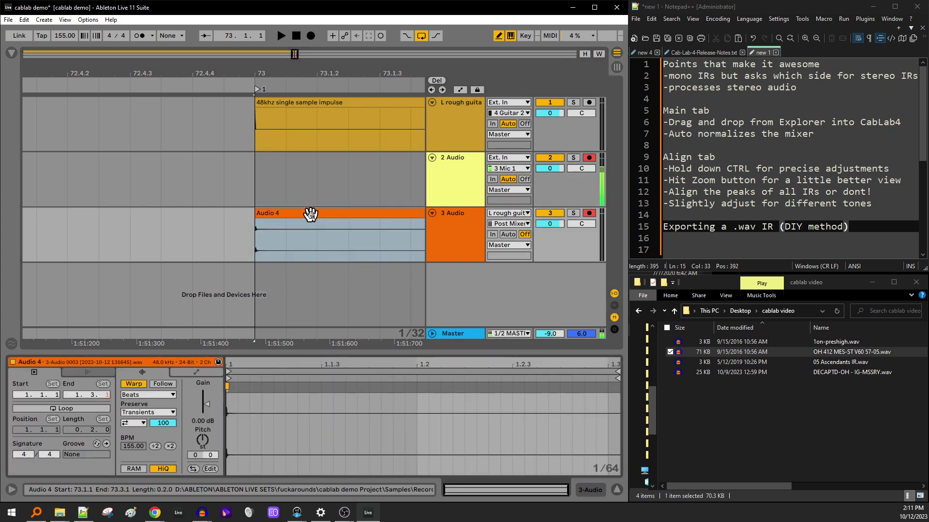
Open the sample in Audacity and reduce the stereo track to a single mono track
click(210, 470)
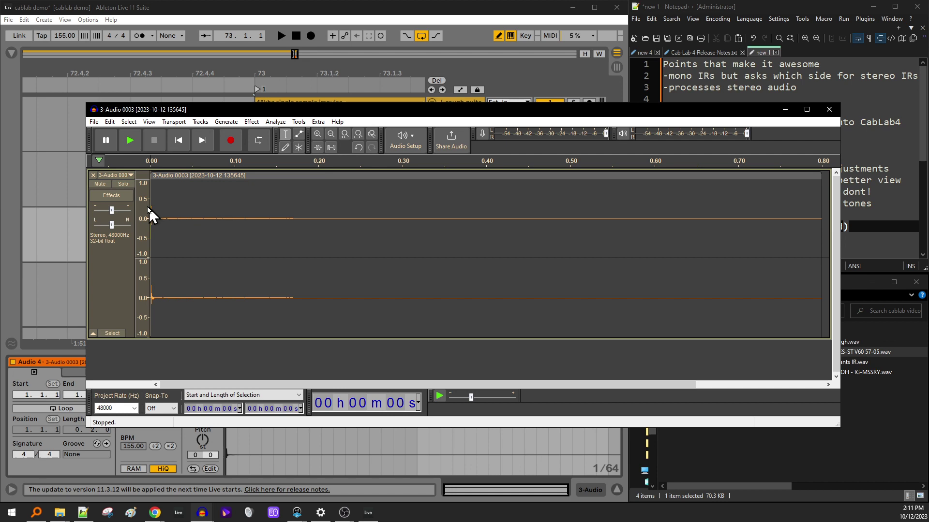
click(129, 176)
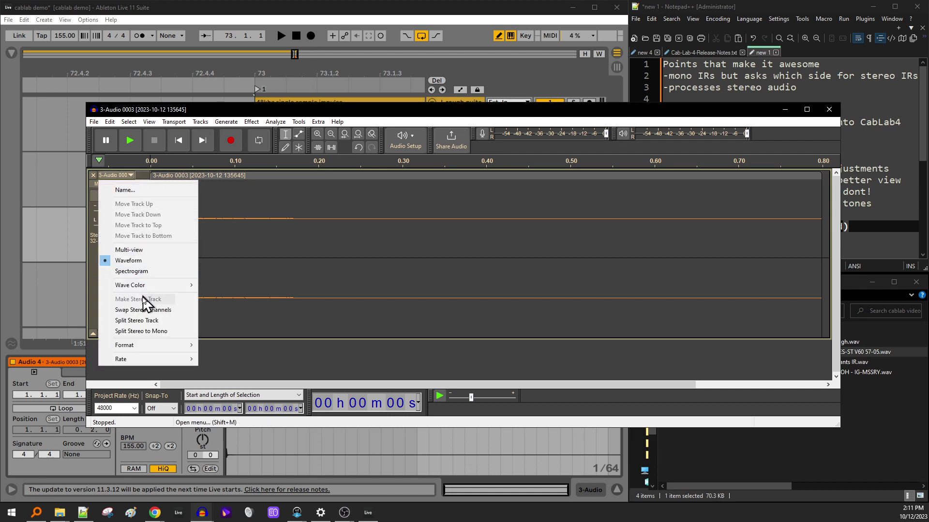
click(141, 331)
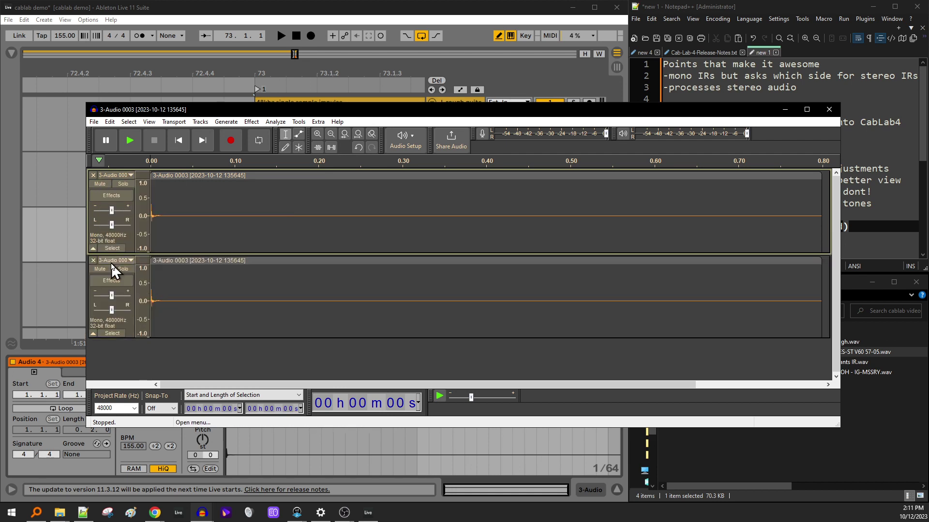
click(92, 260)
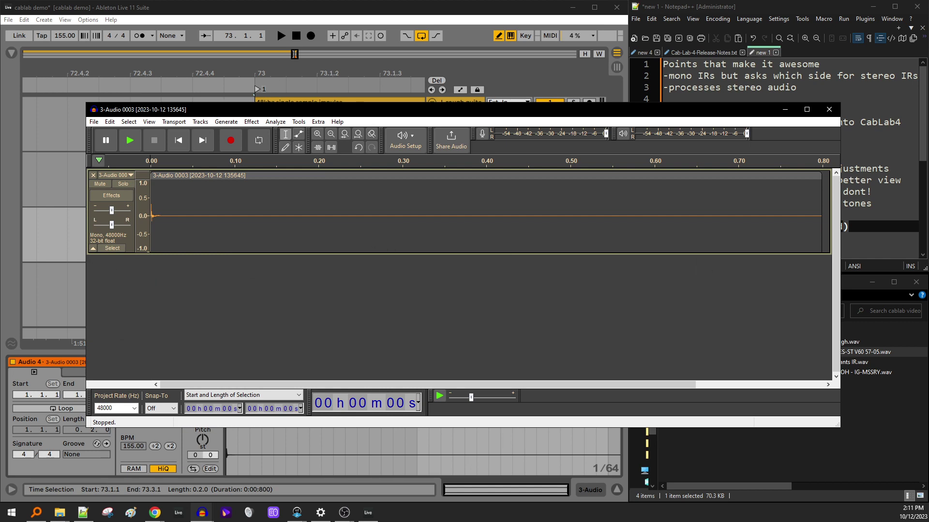
Peak-normalize the whole clip
click(164, 227)
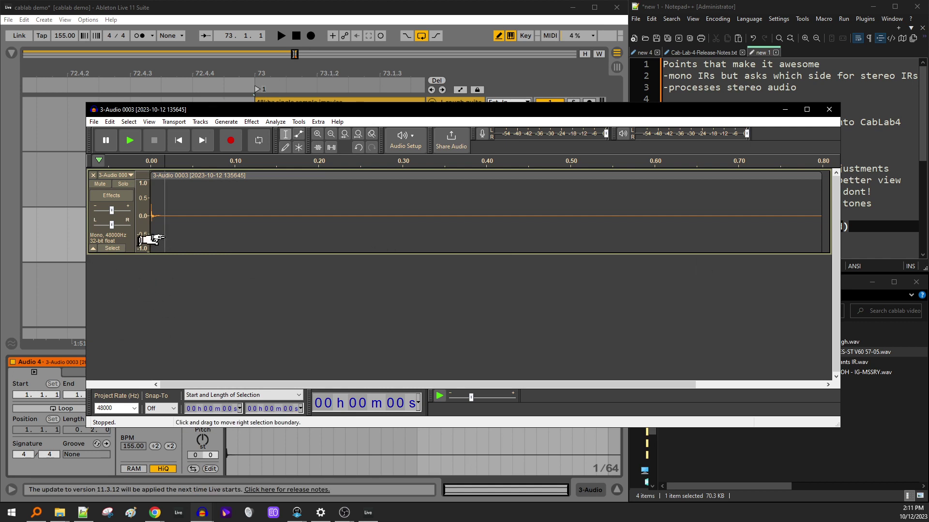
key(ctrl+a)
key(alt+c)
key(n)
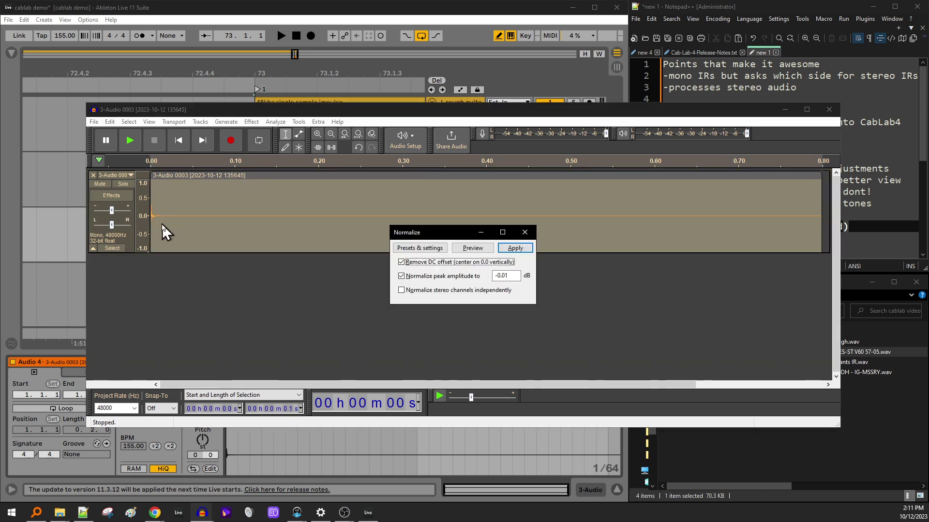
click(512, 249)
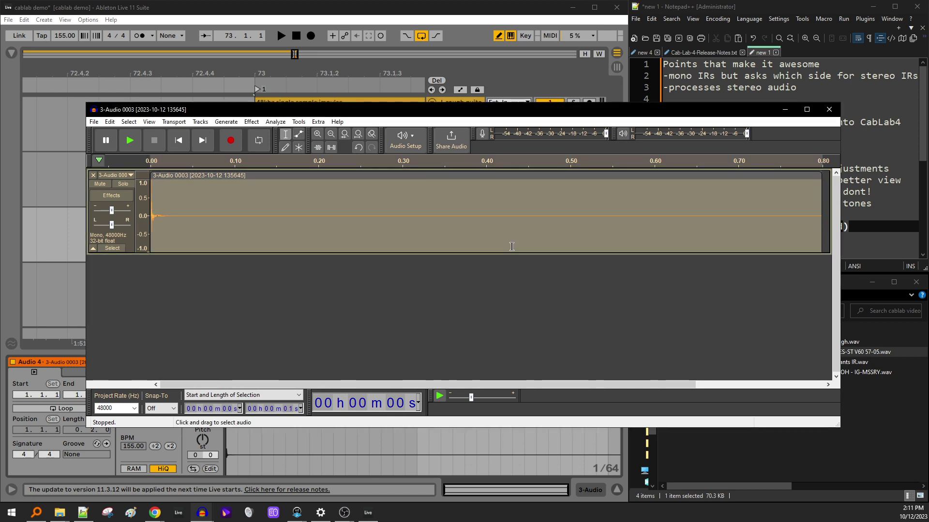
Trim the clip's end down to a short impulse of about 0.31 s
click(252, 221)
scroll(407, 212, down, 1)
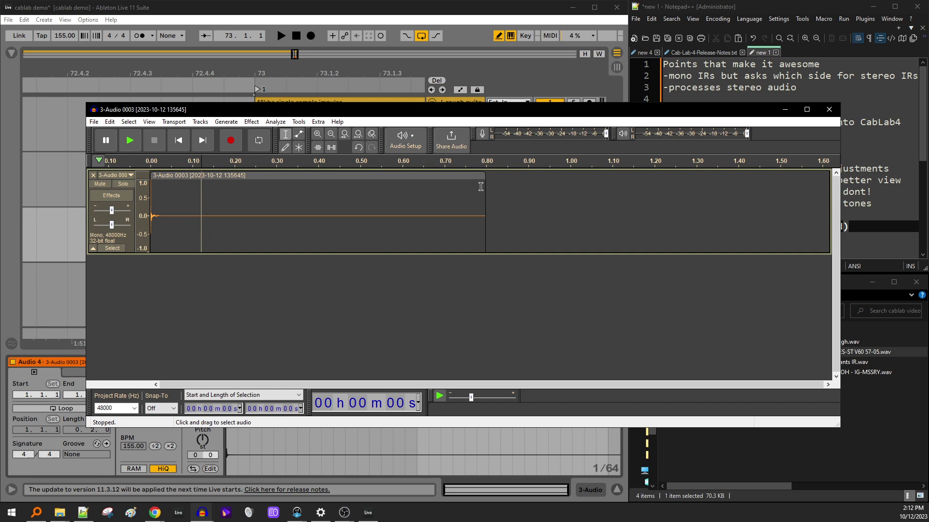
drag(478, 181, 235, 197)
drag(202, 224, 239, 226)
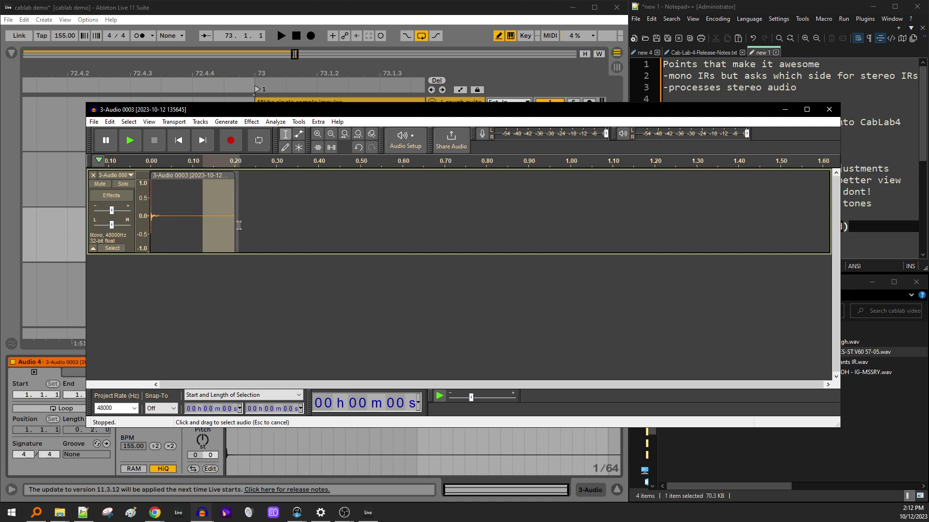
click(277, 213)
Export the impulse as video 2.wav into the cablab video folder
click(94, 121)
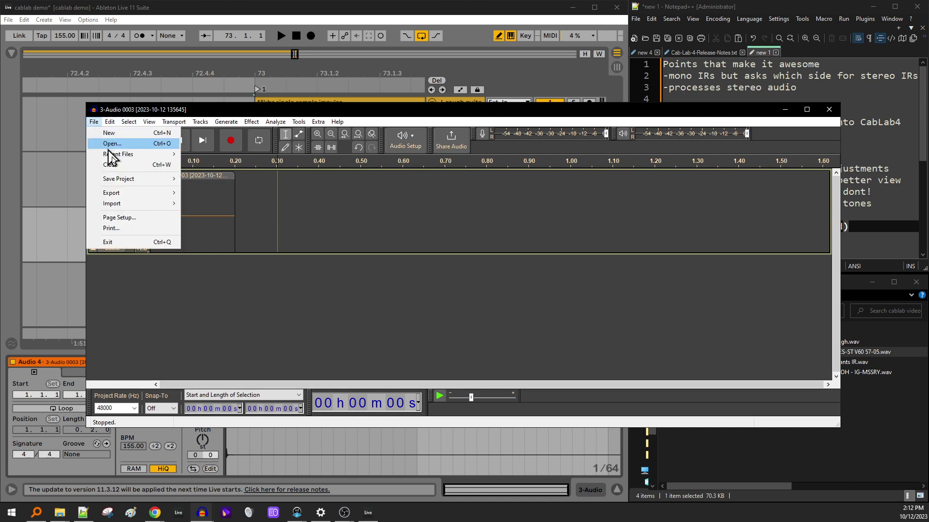
mouse_move(150, 193)
click(220, 209)
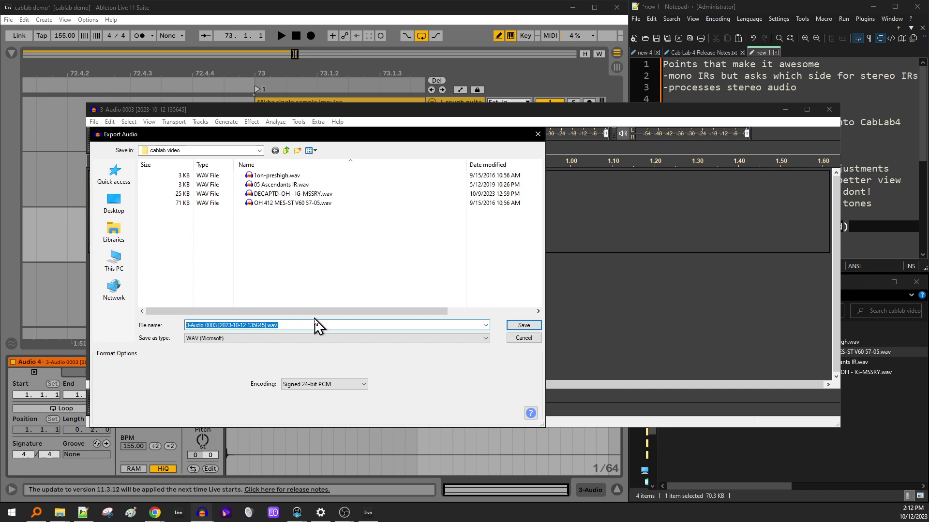
text(b)
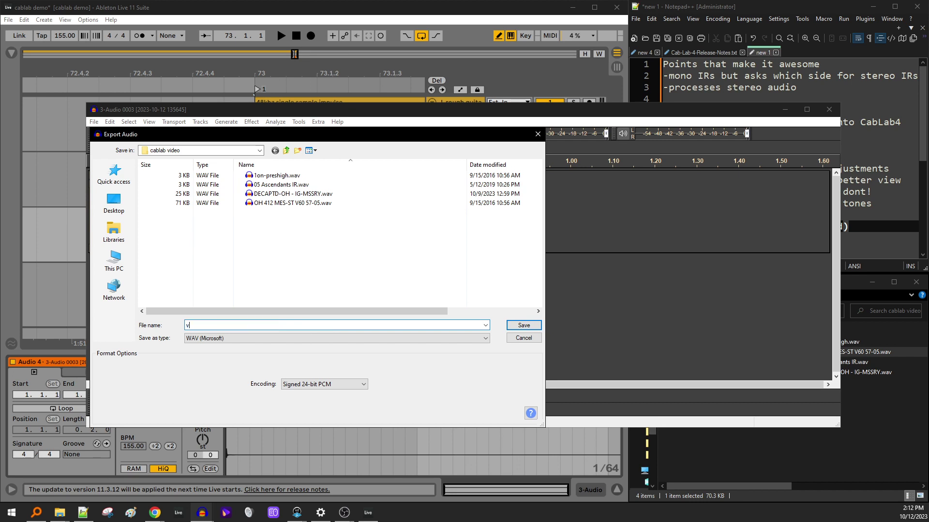
text(ideo 2)
key(Return)
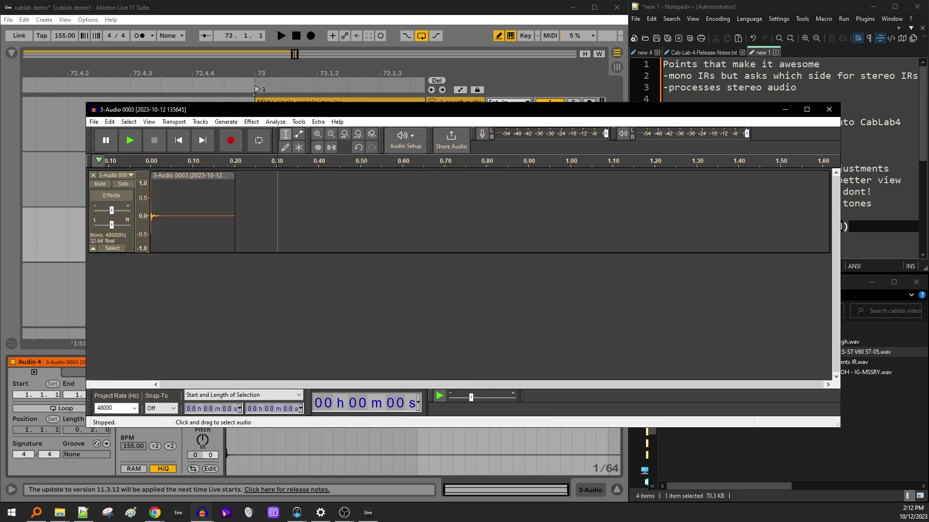
Minimize Audacity, show the L rough guitar track's rack in Session view, and close Cab-Lab 4
click(784, 111)
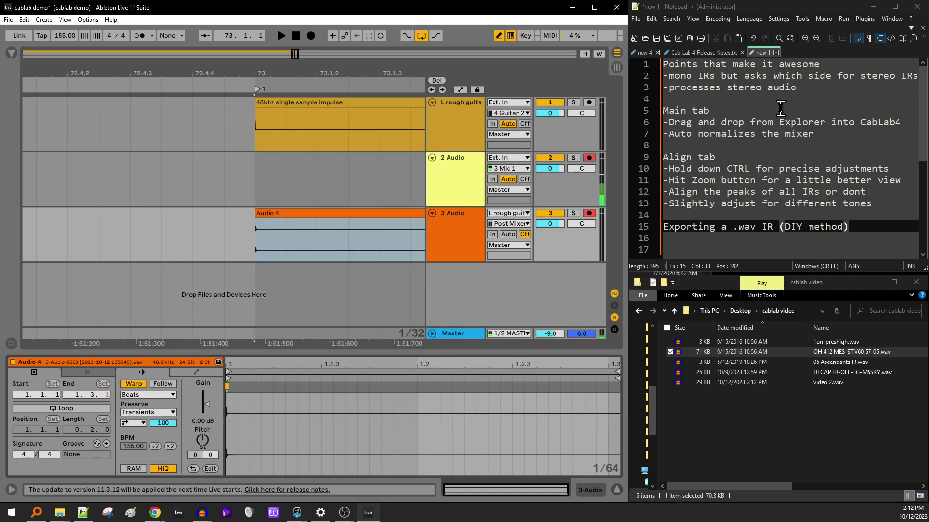
click(825, 382)
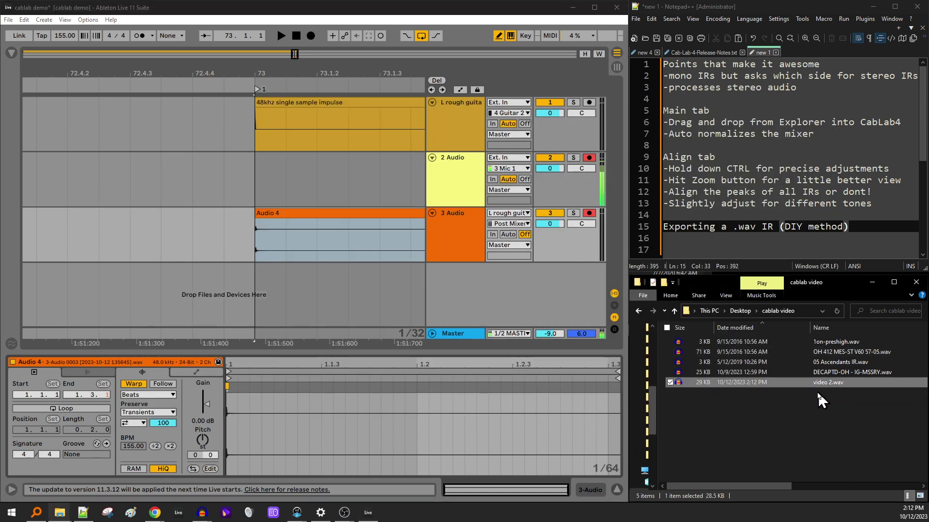
click(441, 128)
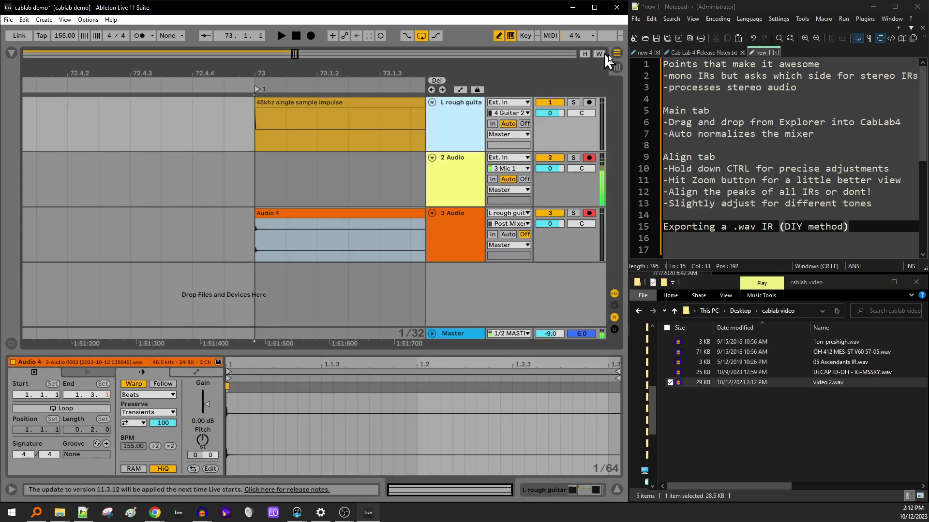
click(614, 68)
click(56, 66)
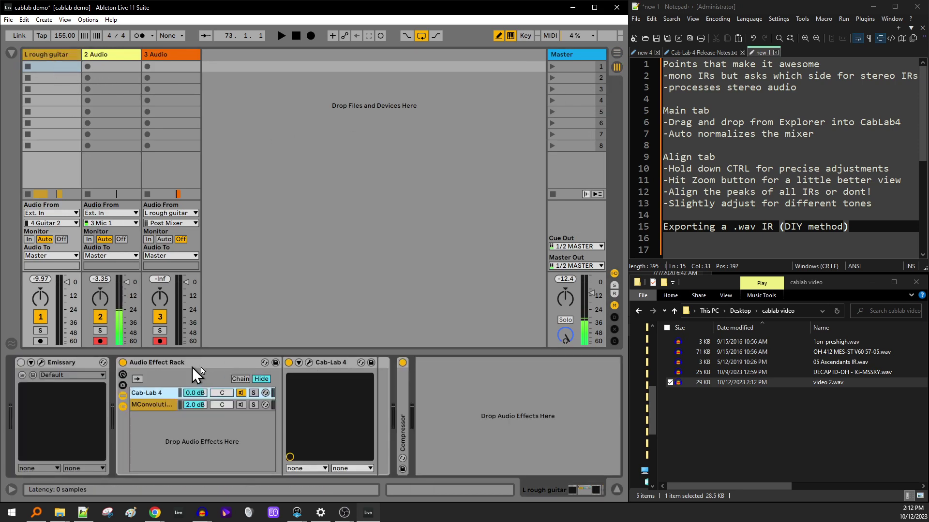
click(309, 362)
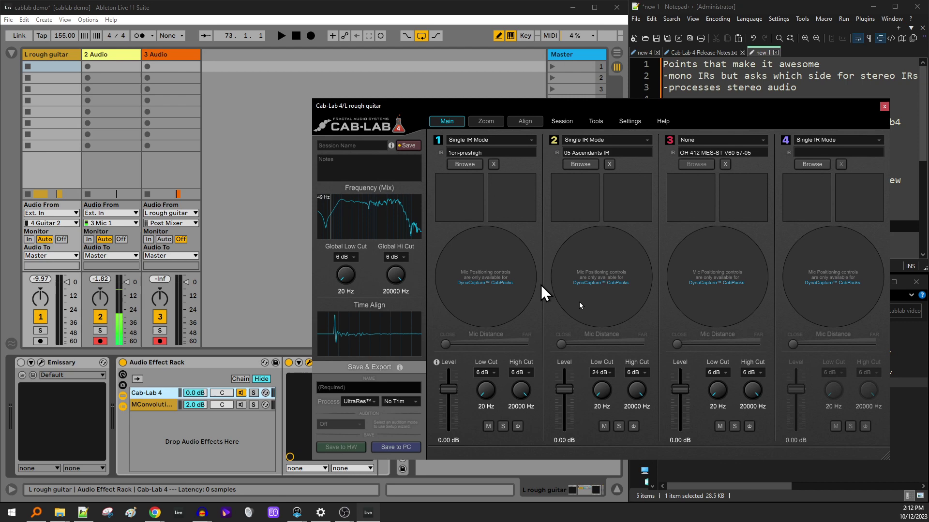
click(162, 404)
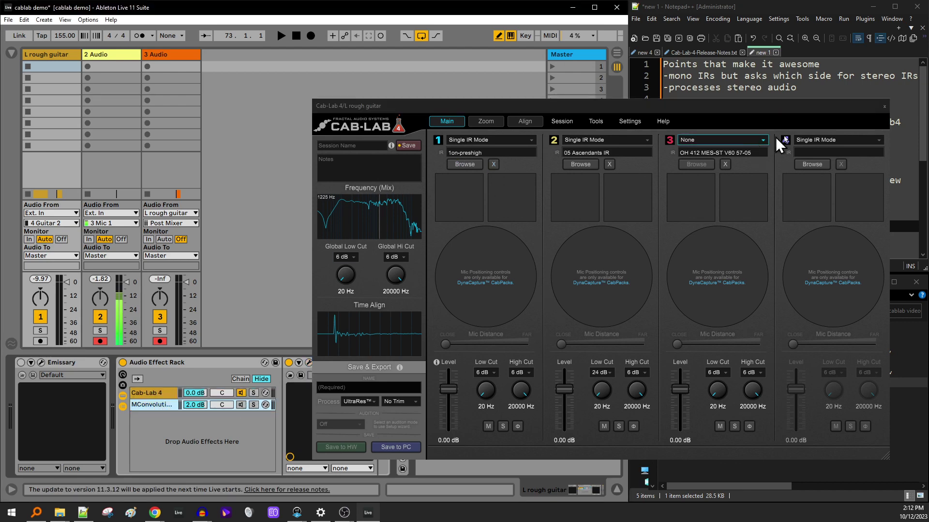
drag(881, 105, 781, 59)
click(785, 59)
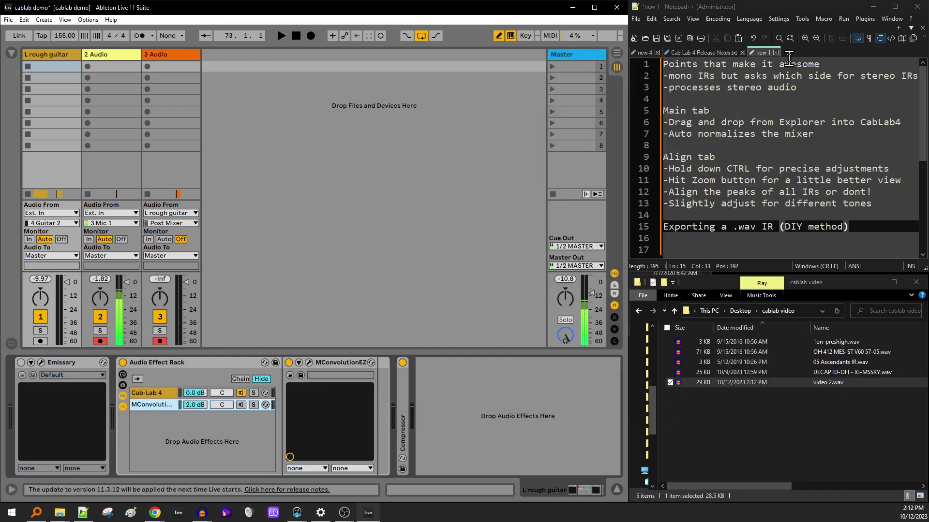
Browse MConvolutionEZ's IR list to Desktop > cablab video, then close it and return to Arrangement
click(310, 363)
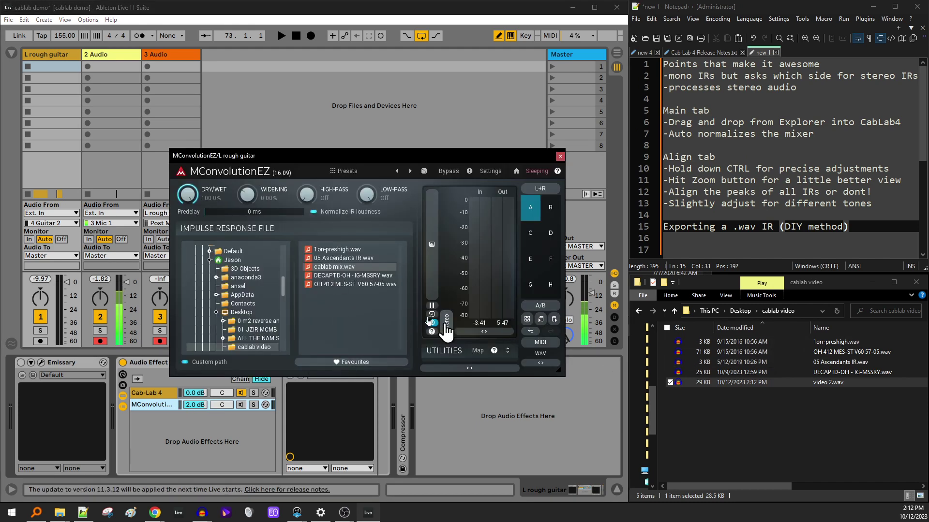
click(245, 339)
click(249, 346)
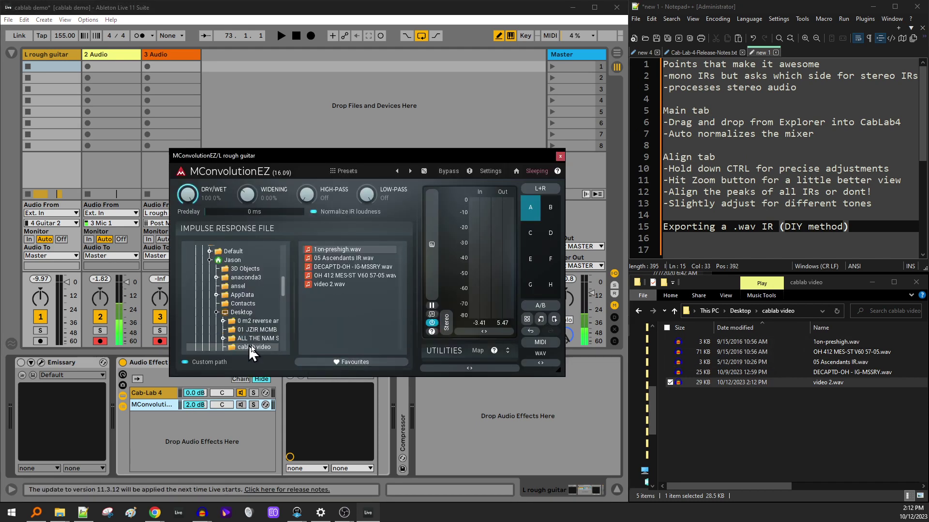
click(560, 156)
key(Tab)
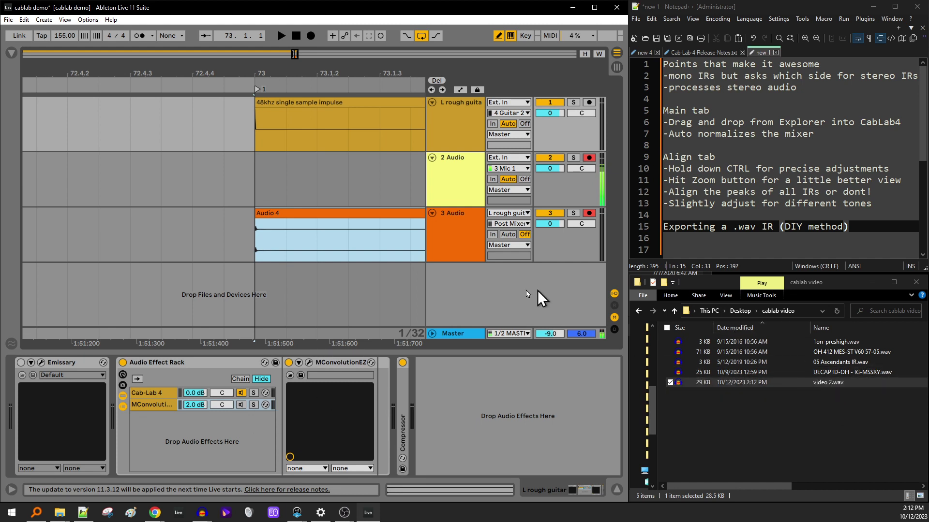
Zoom out to the whole stereo DI clip, play from bar 52, and turn Emissary on
drag(299, 73, 207, 89)
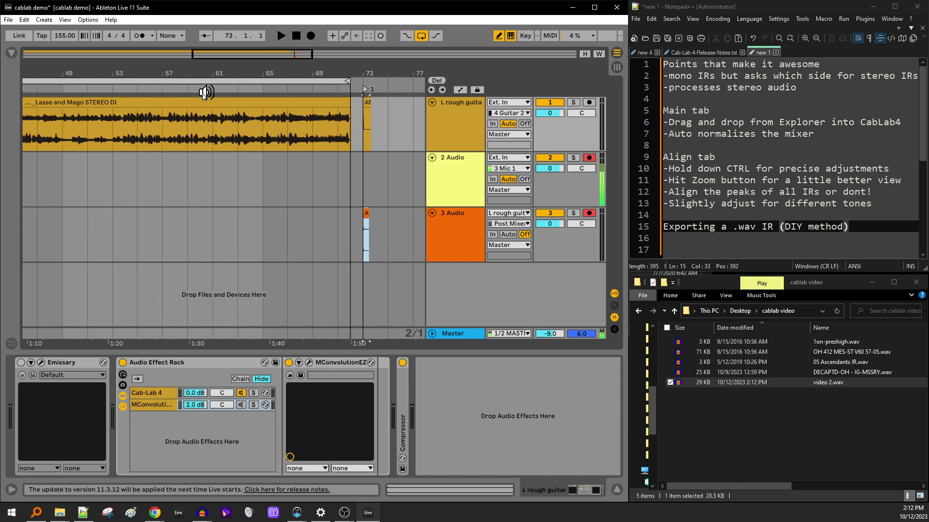
click(90, 88)
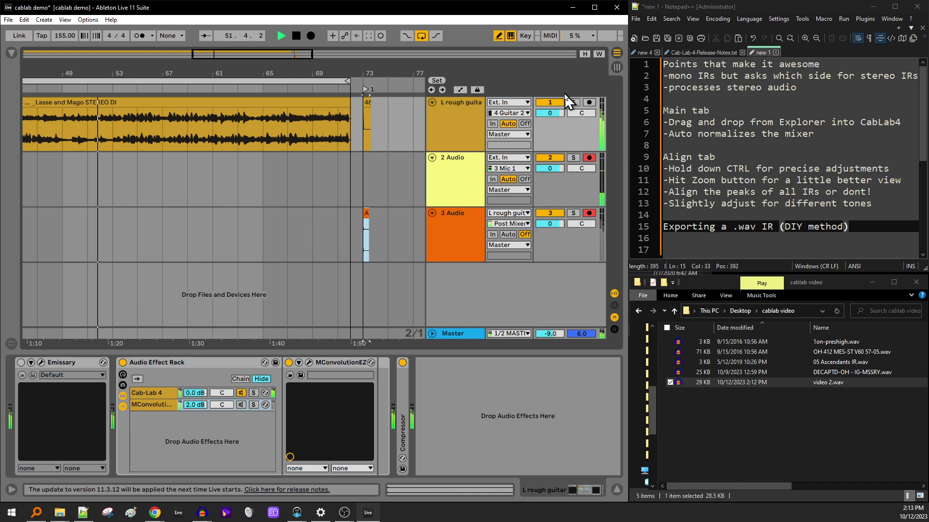
click(451, 117)
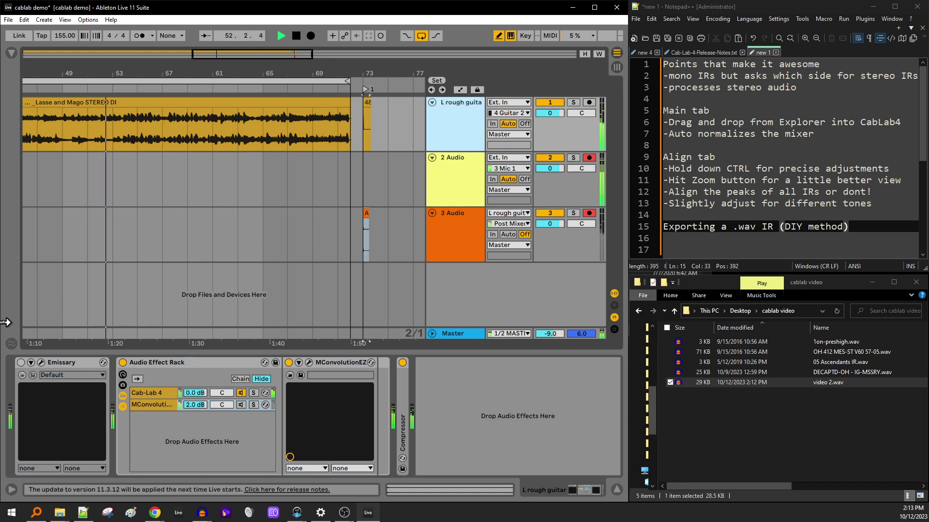
click(20, 363)
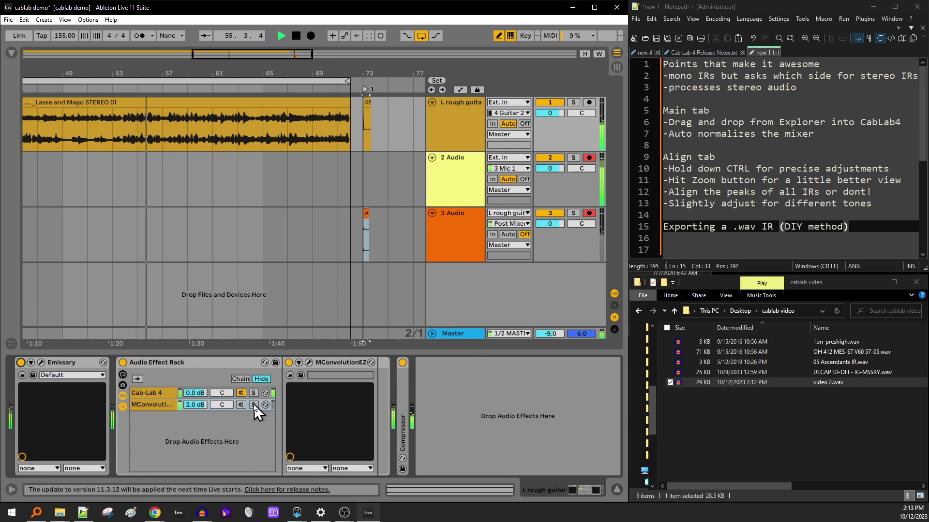
Solo the MConvolutionEZ chain, confirm its loaded IR, and lower its volume from 2.0 to 1.3 dB
click(161, 394)
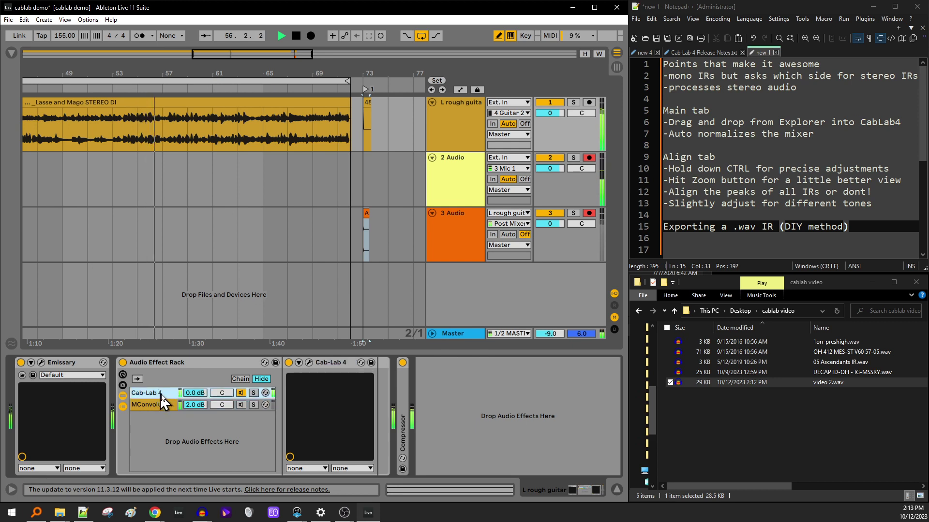
click(253, 405)
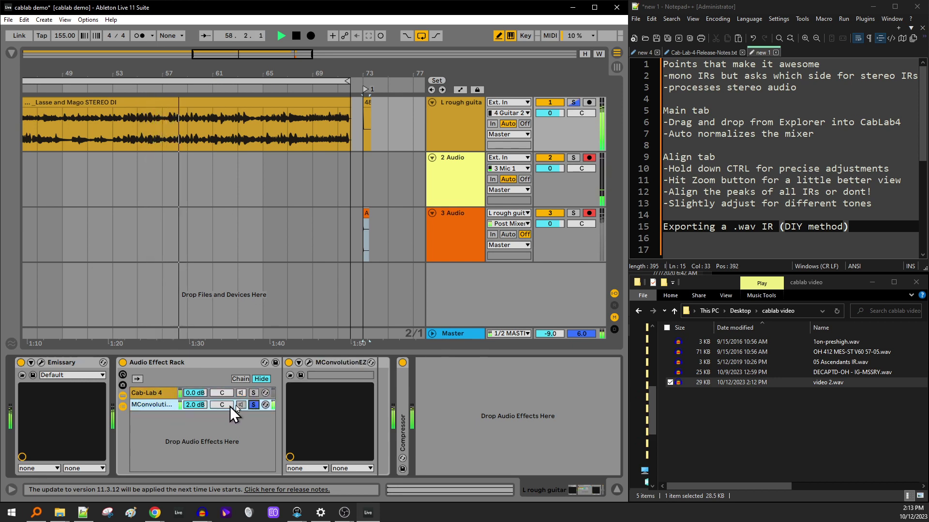
click(310, 363)
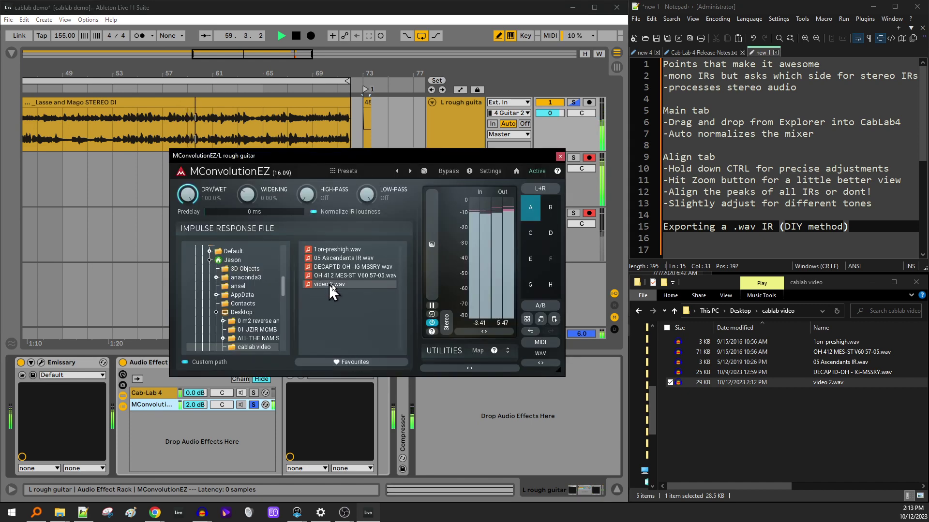
click(560, 157)
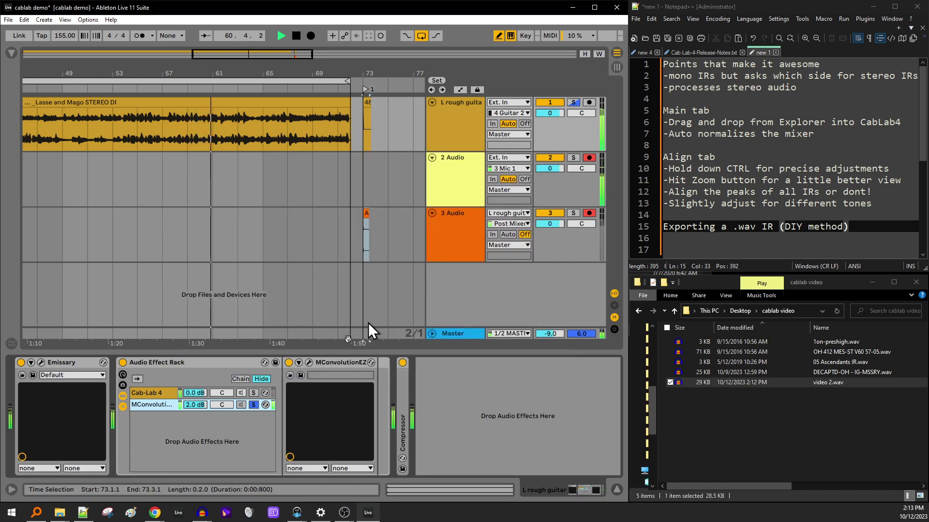
click(253, 405)
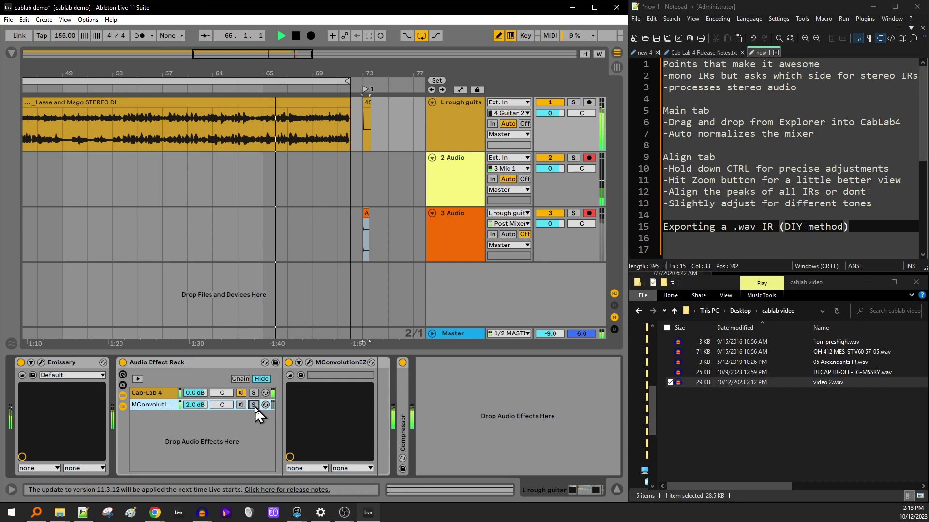
click(254, 405)
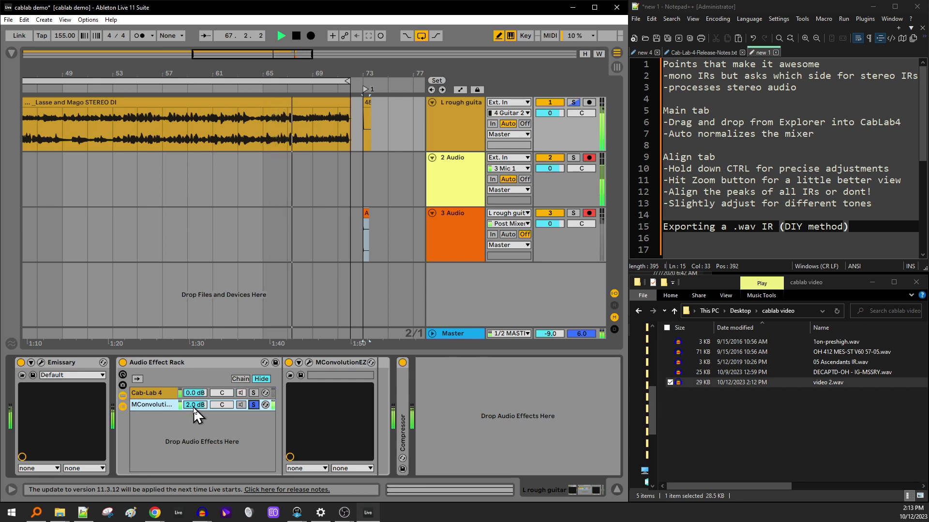
mouse_move(193, 407)
mouse_down()
mouse_move(193, 426)
mouse_move(192, 415)
mouse_up()
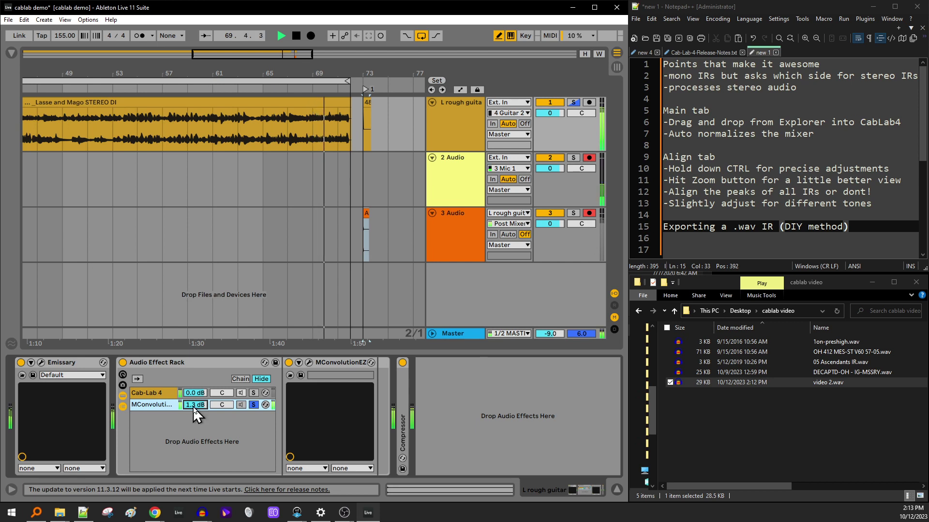
A/B MConvolutionEZ against Cab-Lab 4 by toggling the chain solo, then stop playback
click(254, 404)
click(254, 405)
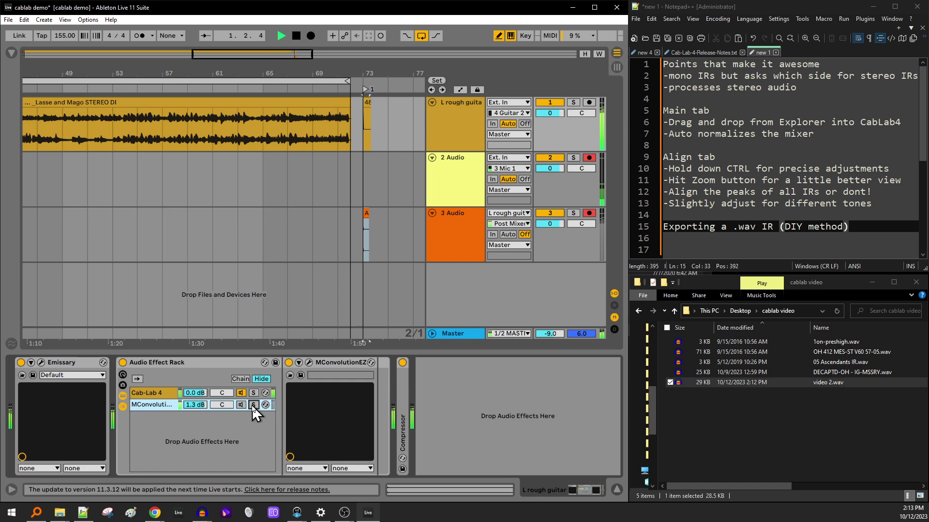
click(253, 404)
click(253, 404)
click(254, 405)
click(253, 405)
click(254, 405)
click(254, 405)
click(254, 405)
key(space)
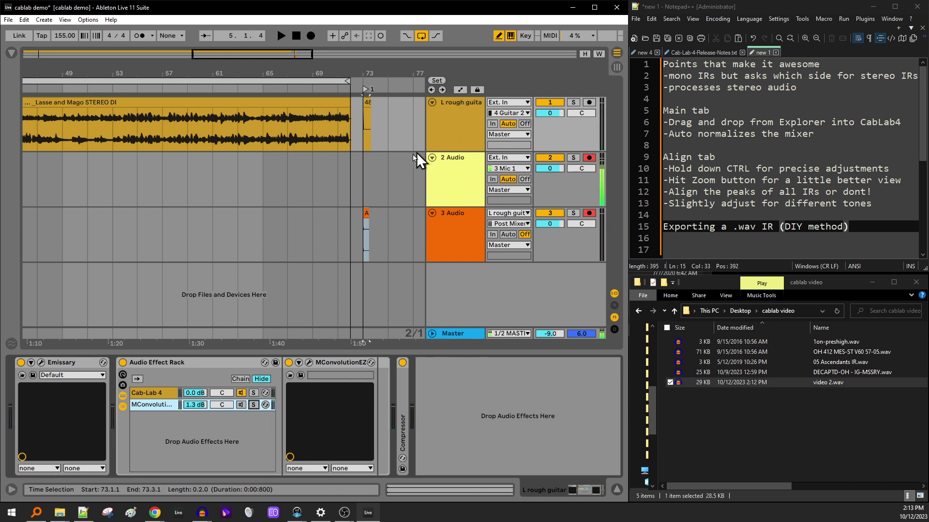
Reopen Cab-Lab 4 on the L rough guitar track, check its Align tab, then return to Main
click(446, 124)
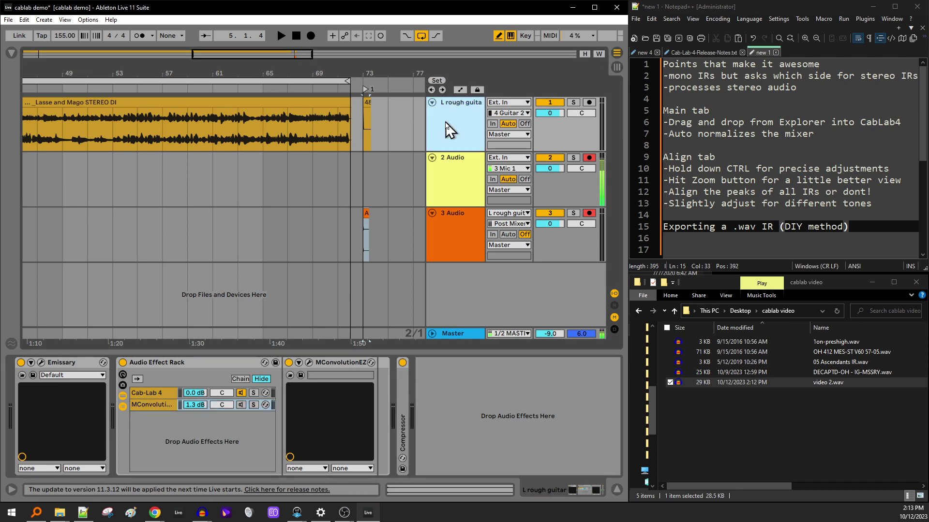
click(160, 394)
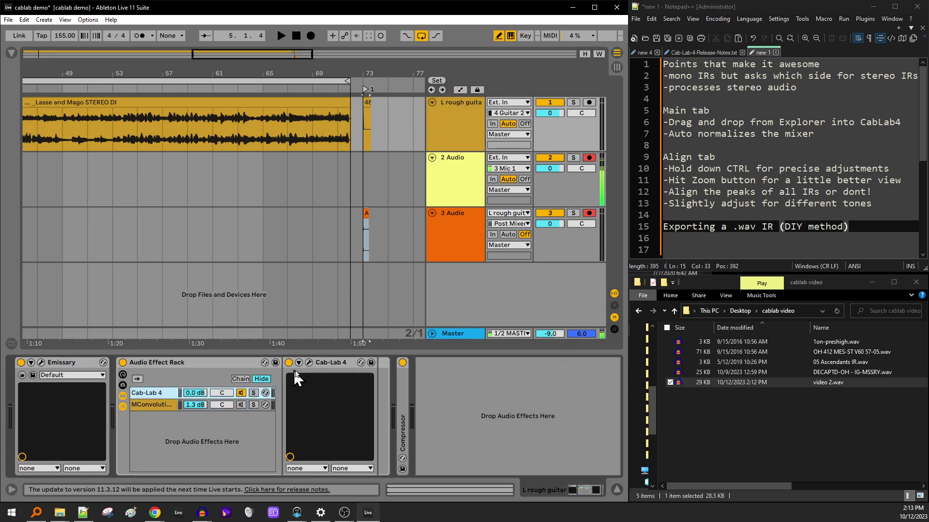
click(308, 362)
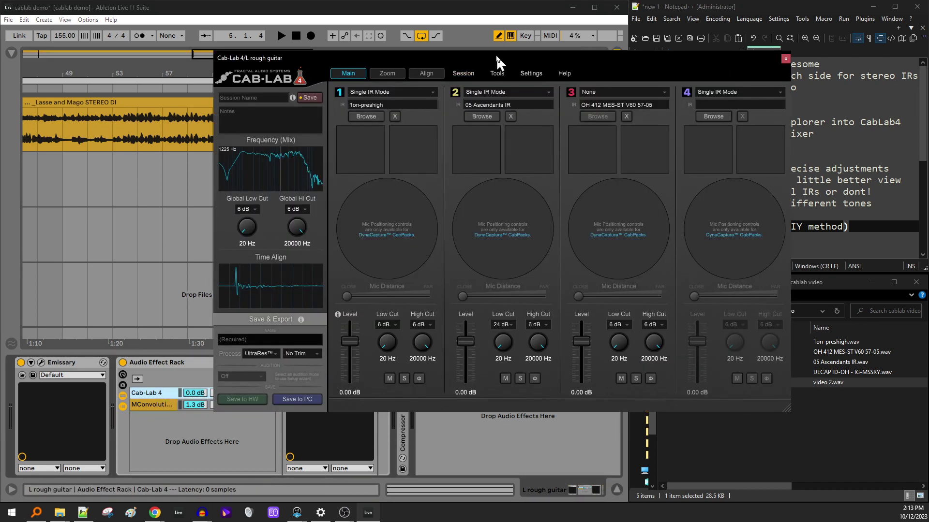
drag(495, 54, 358, 98)
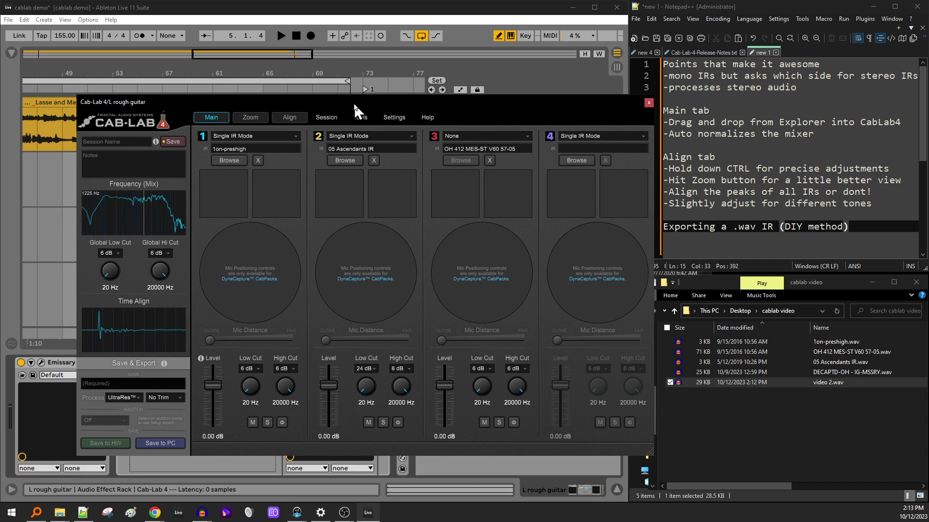
click(292, 118)
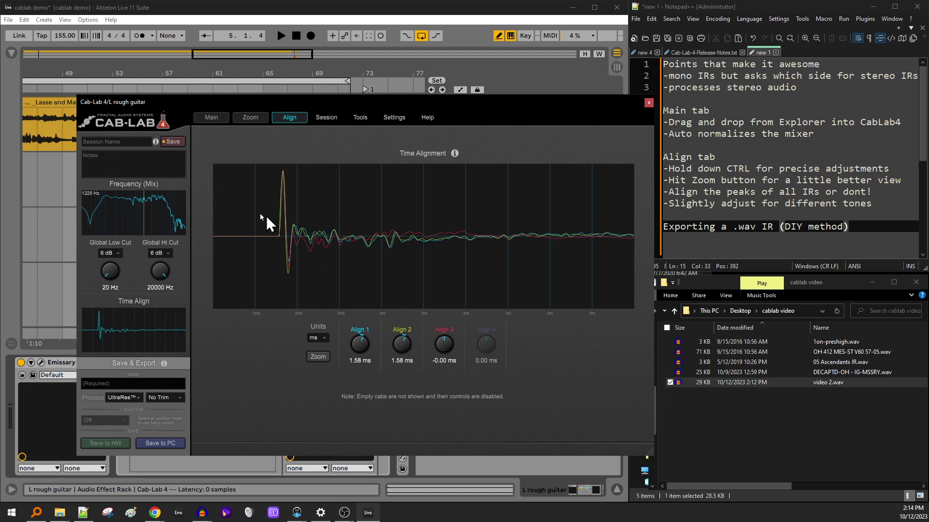
click(210, 118)
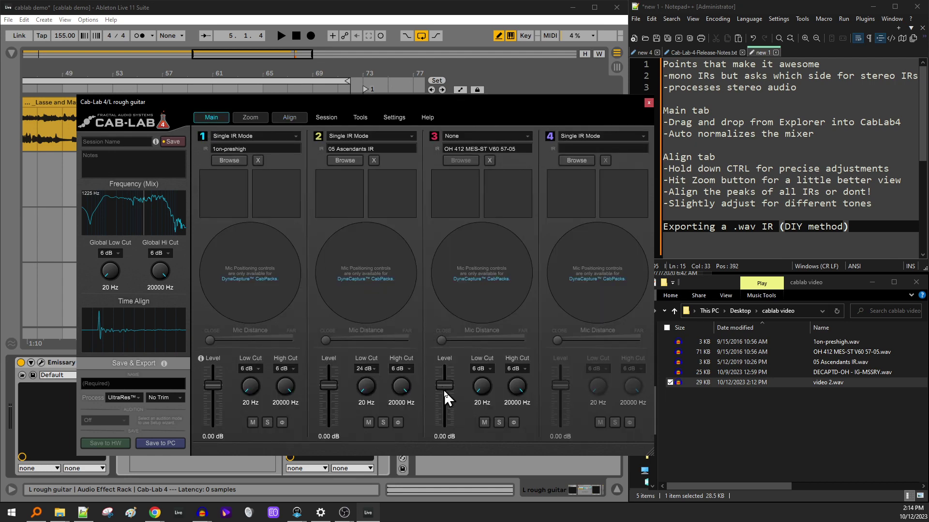